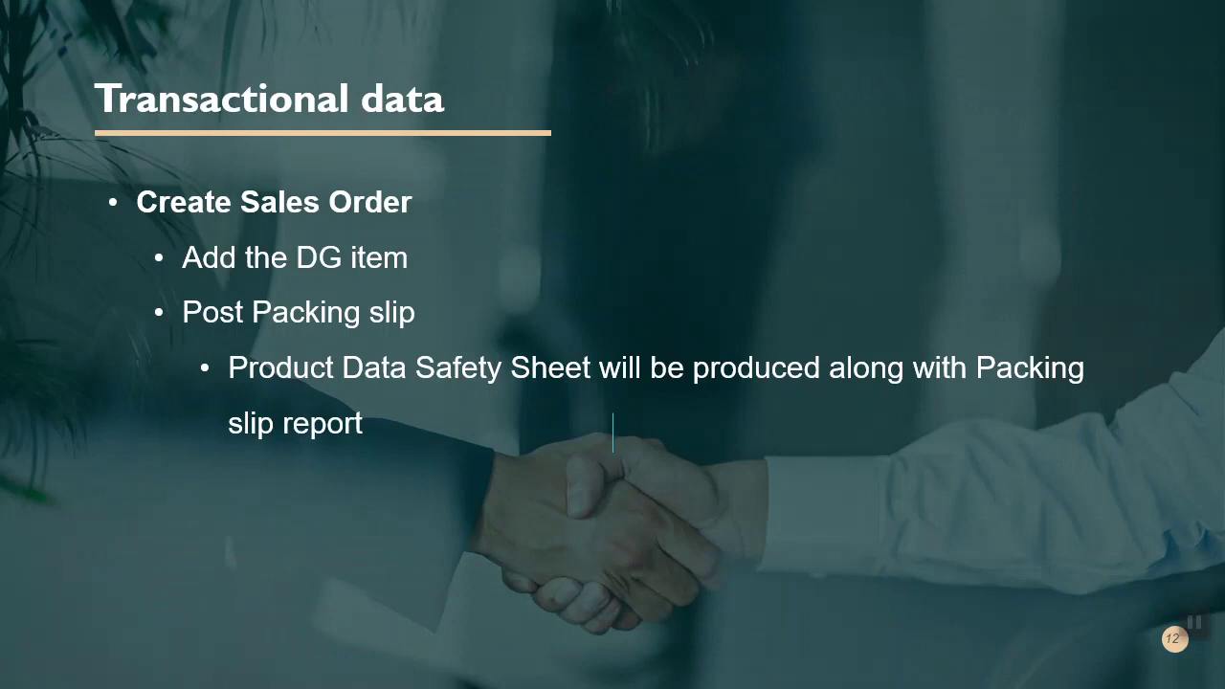
Step: Switch from the presentation to Finance and Operations in the browser and return to its dashboard
key("Right")
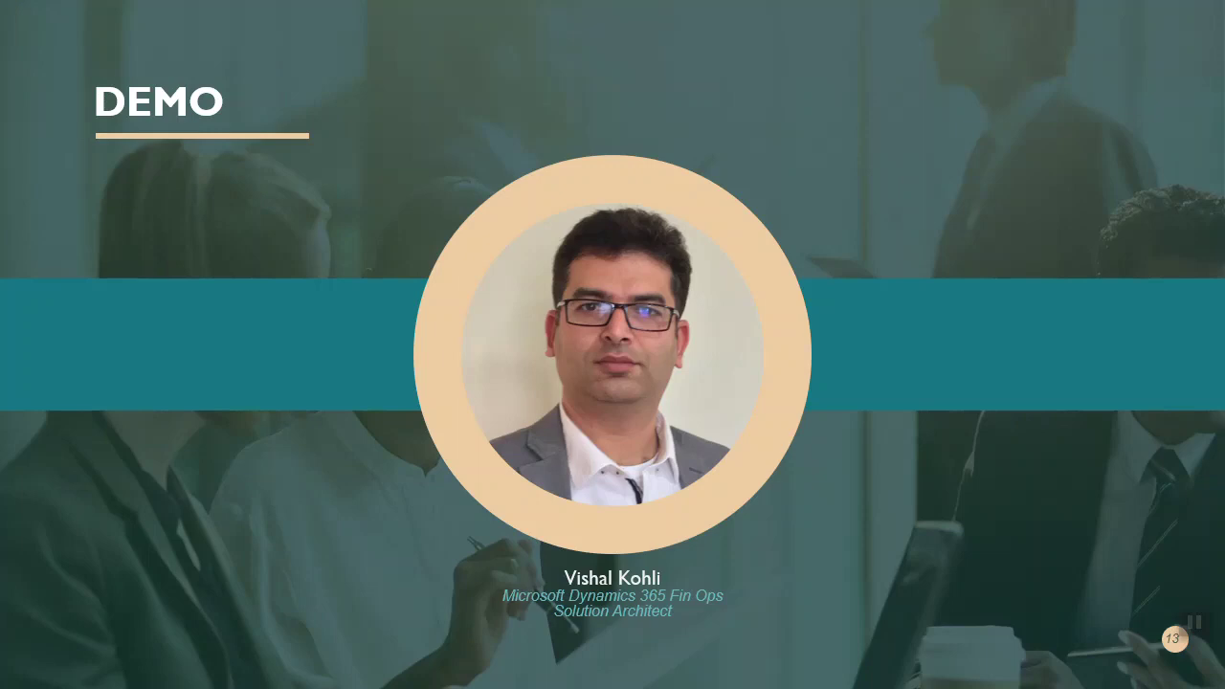
key("alt+Tab")
key("alt+Tab")
key("alt+Tab")
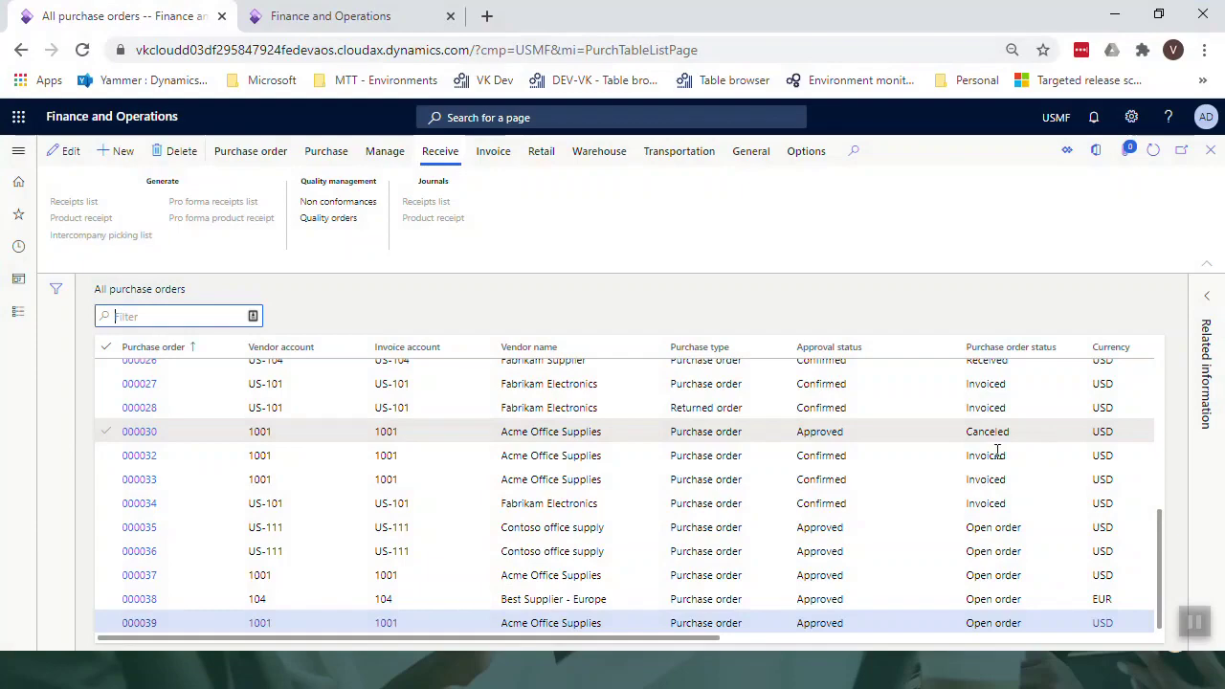
left_click(125, 116)
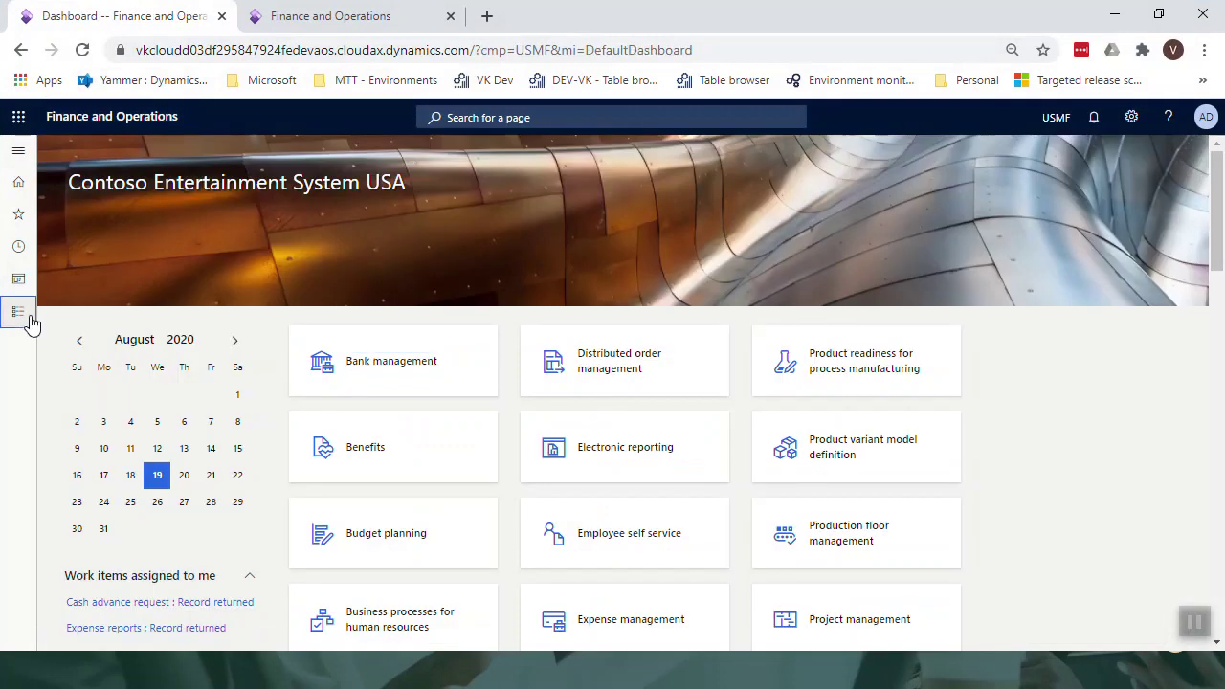
Step: Open the regulated products regional lists under product compliance in the Product information management module
left_click(18, 312)
scroll(106, 478, "down", 3)
scroll(111, 491, "down", 5)
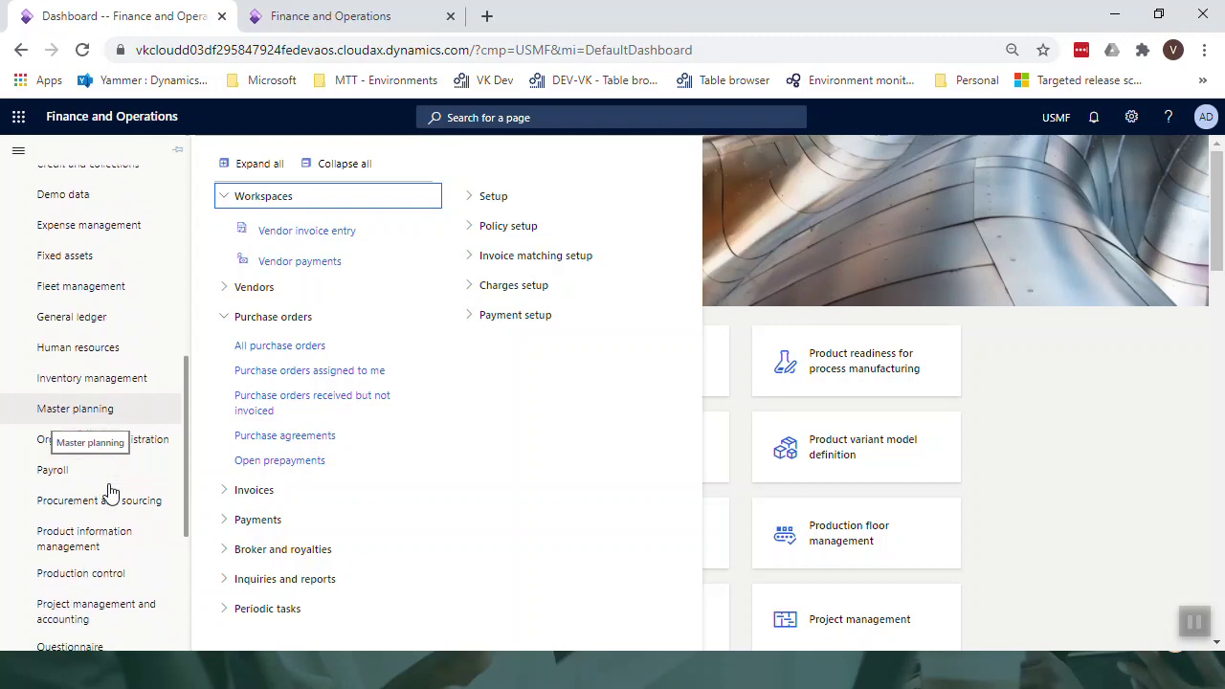
left_click(105, 541)
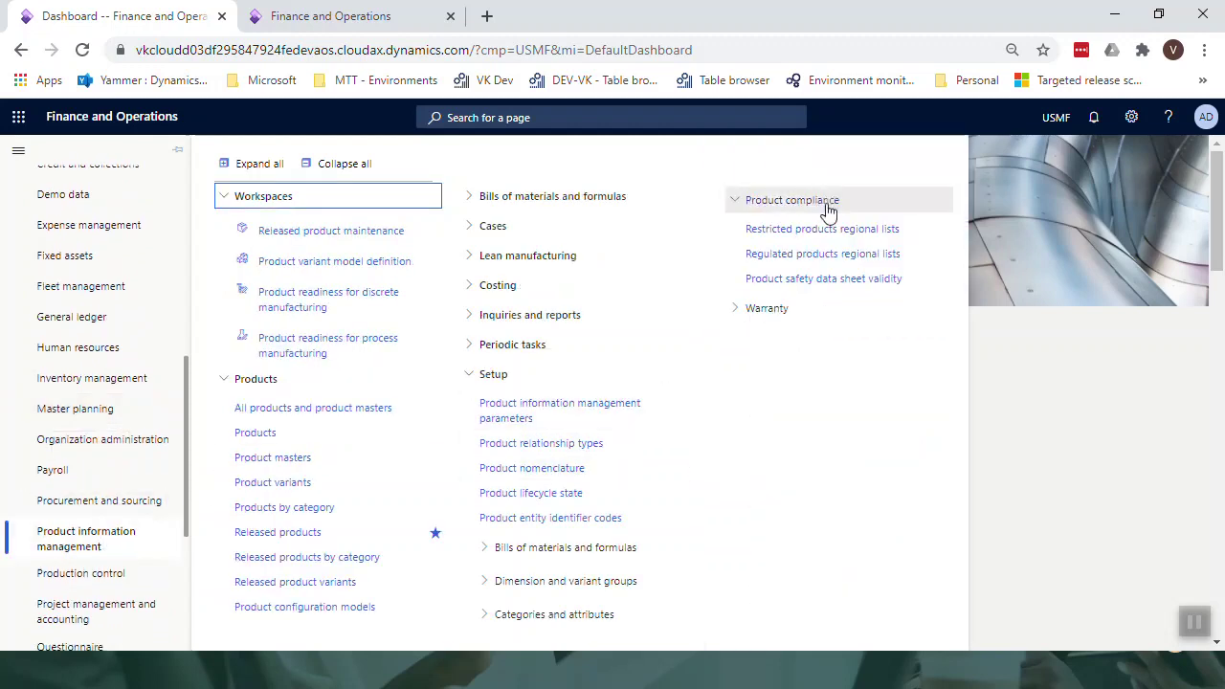
left_click(870, 256)
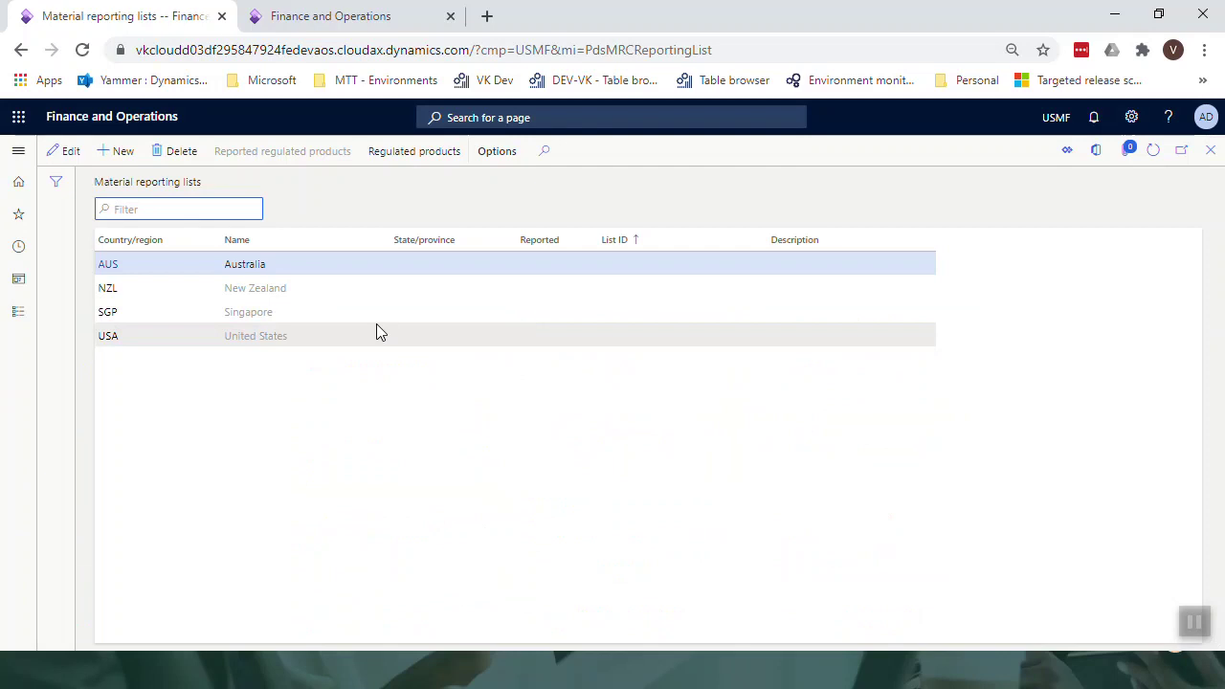
Step: Review the New Zealand and United States reporting lists, view the USA regulated products, and return to the dashboard
left_click(395, 287)
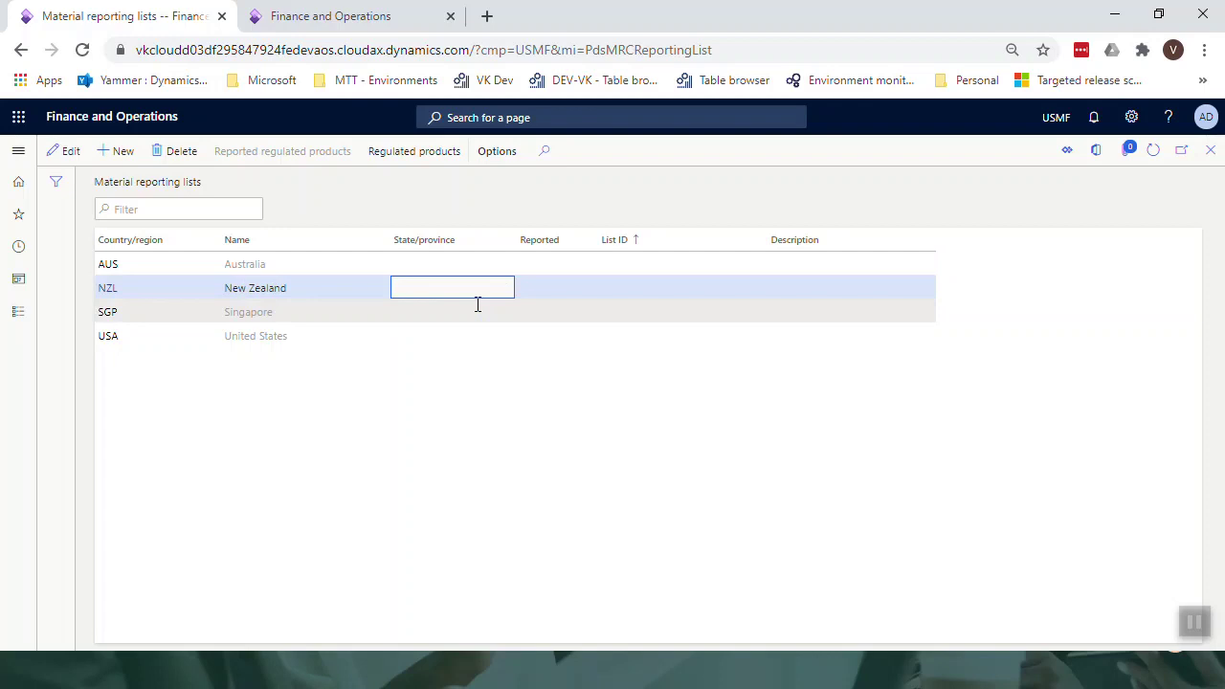
left_click(420, 331)
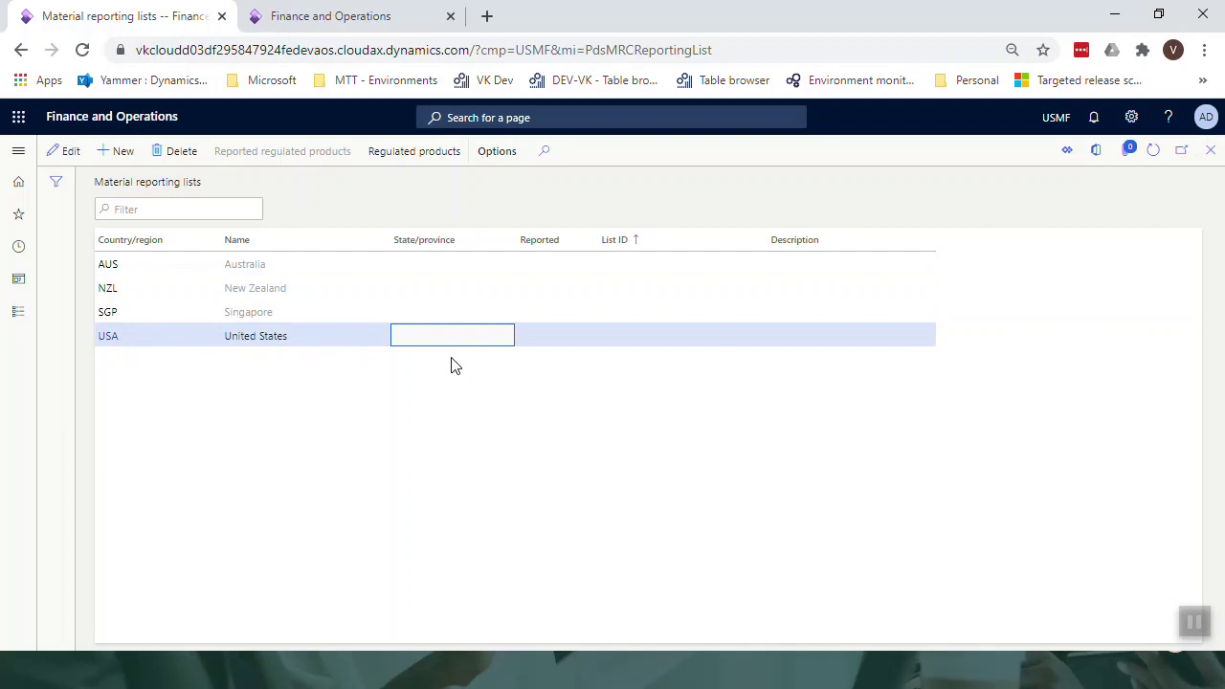
left_click(437, 153)
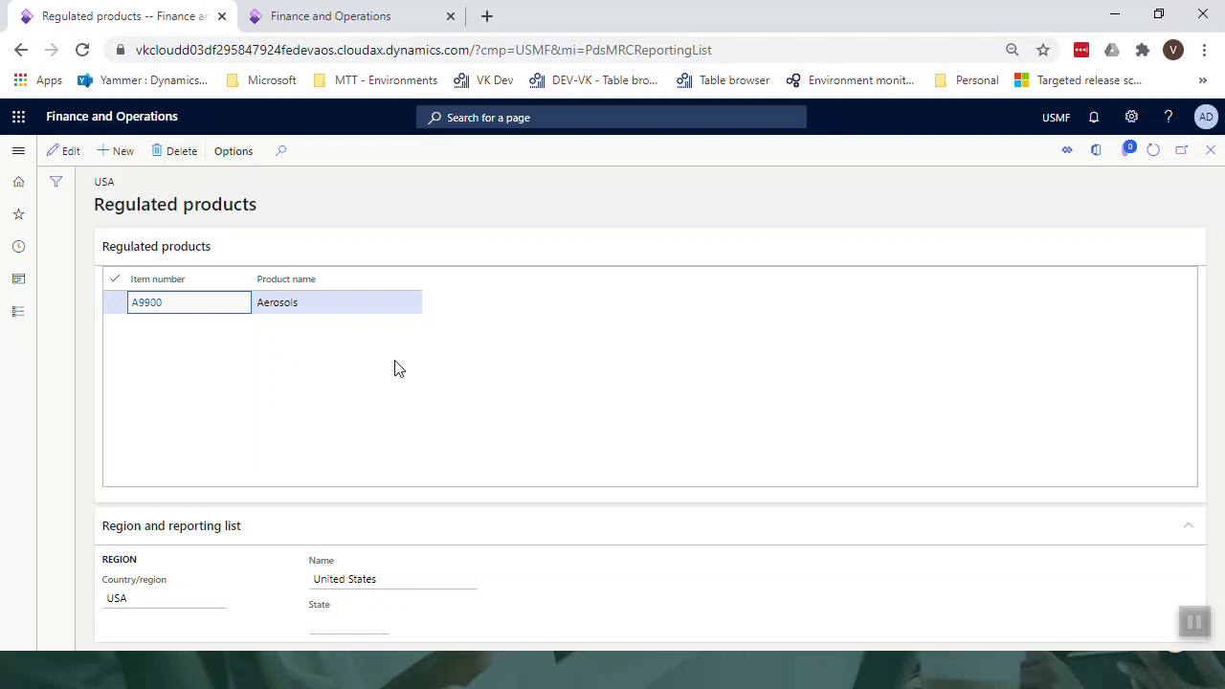
key("Escape")
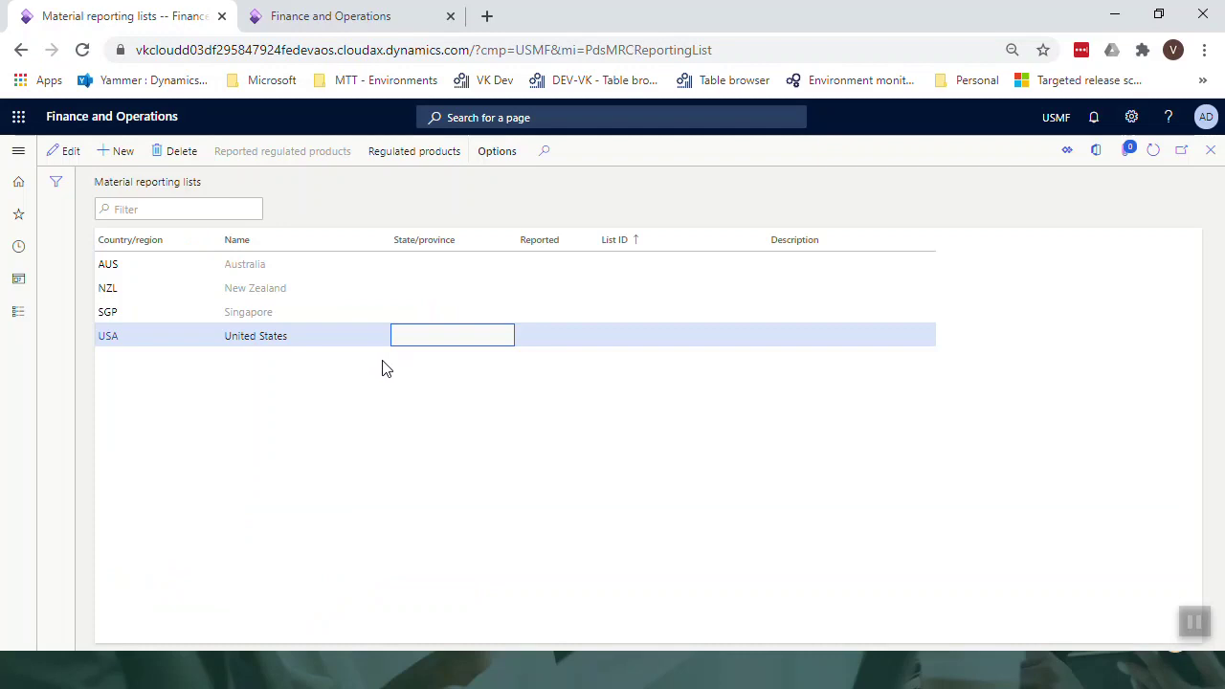
key("Escape")
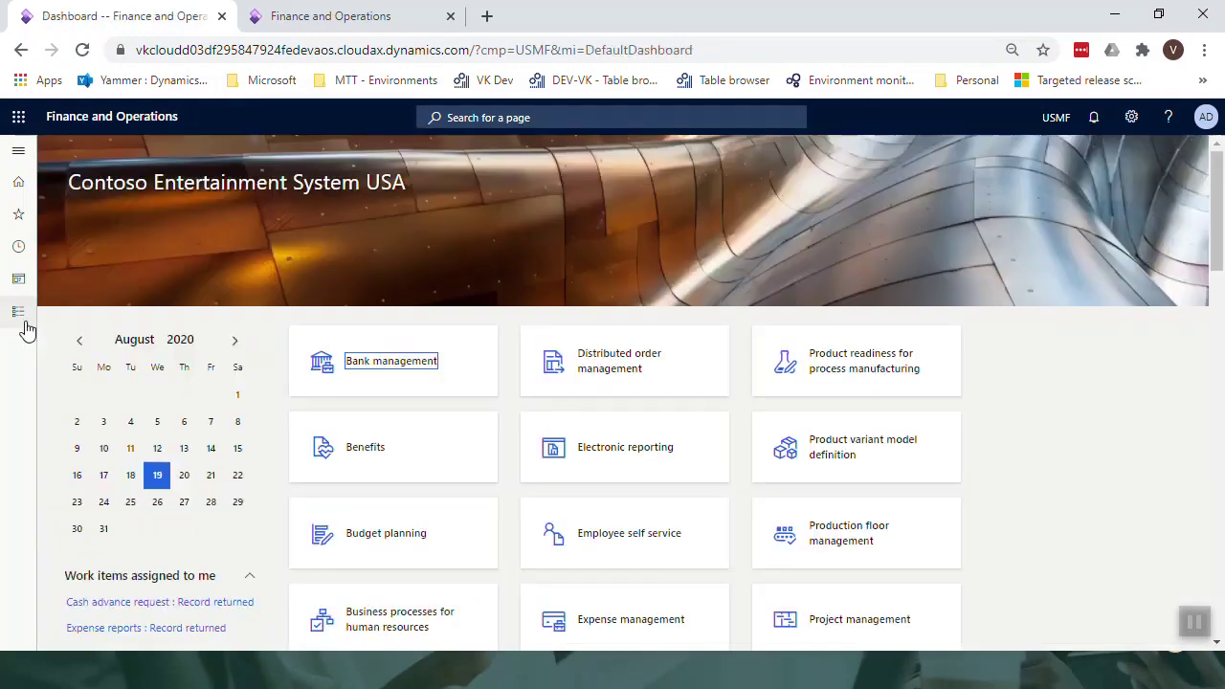
Step: Open the product safety data sheet validity list, inspect the United States entry's expiry advice in edit mode, and close the page
left_click(23, 322)
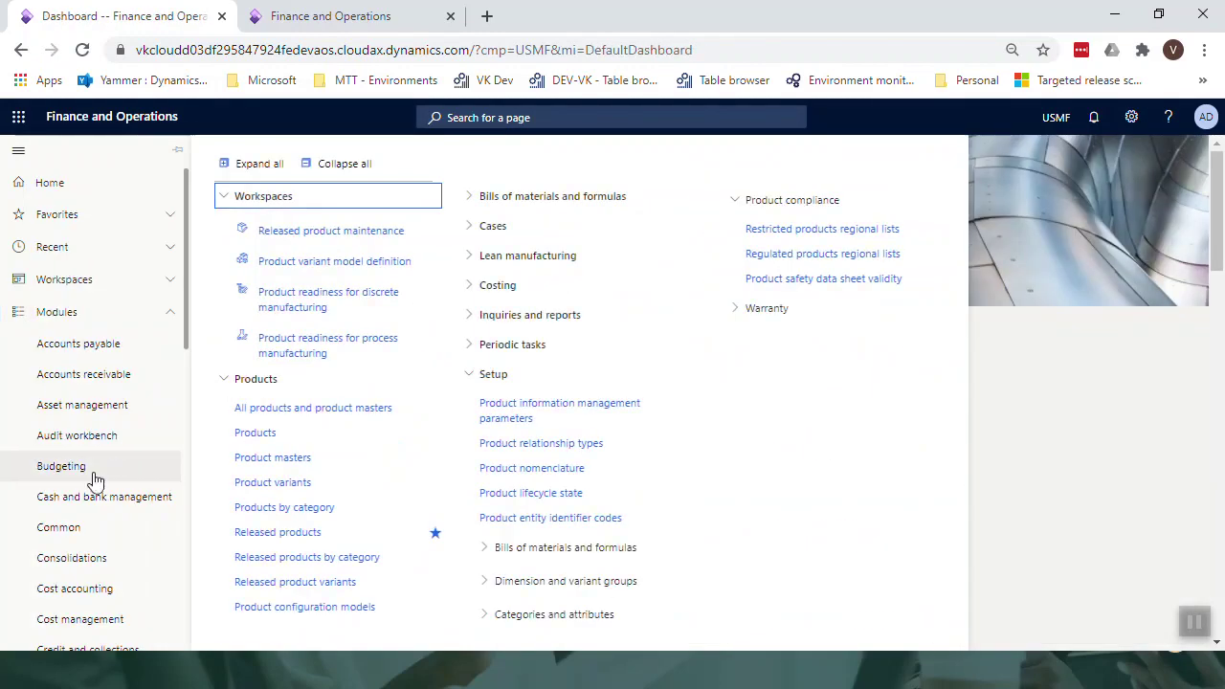
left_click(869, 291)
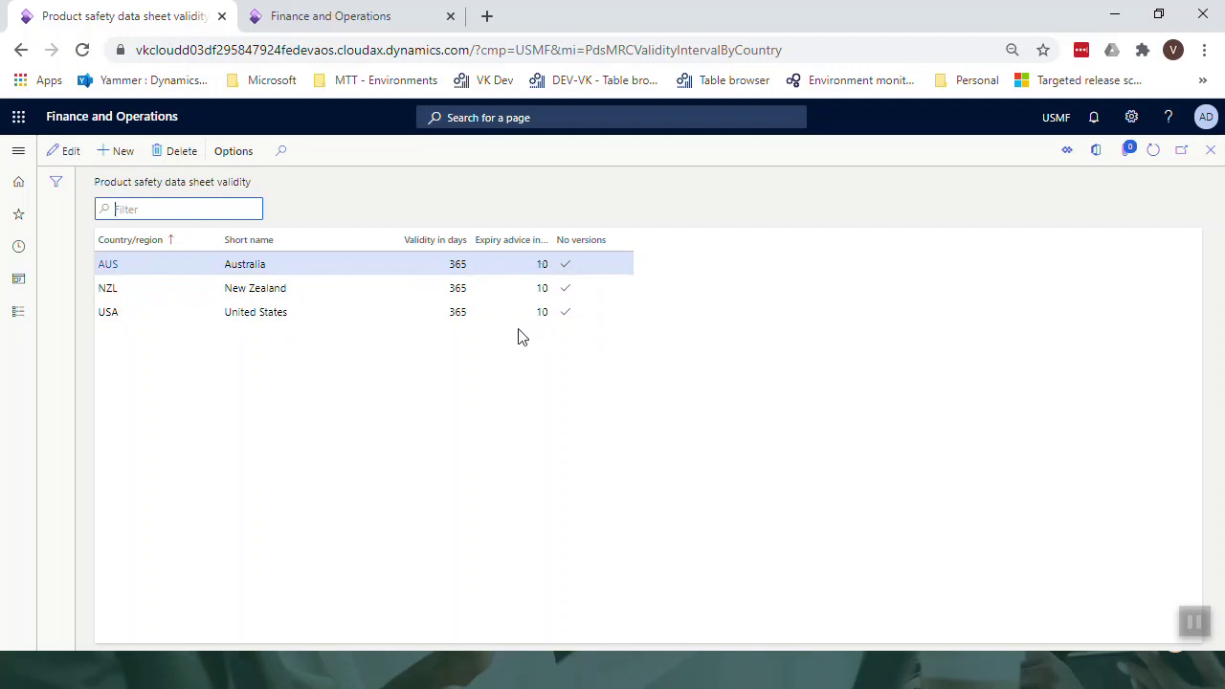
left_click(579, 317)
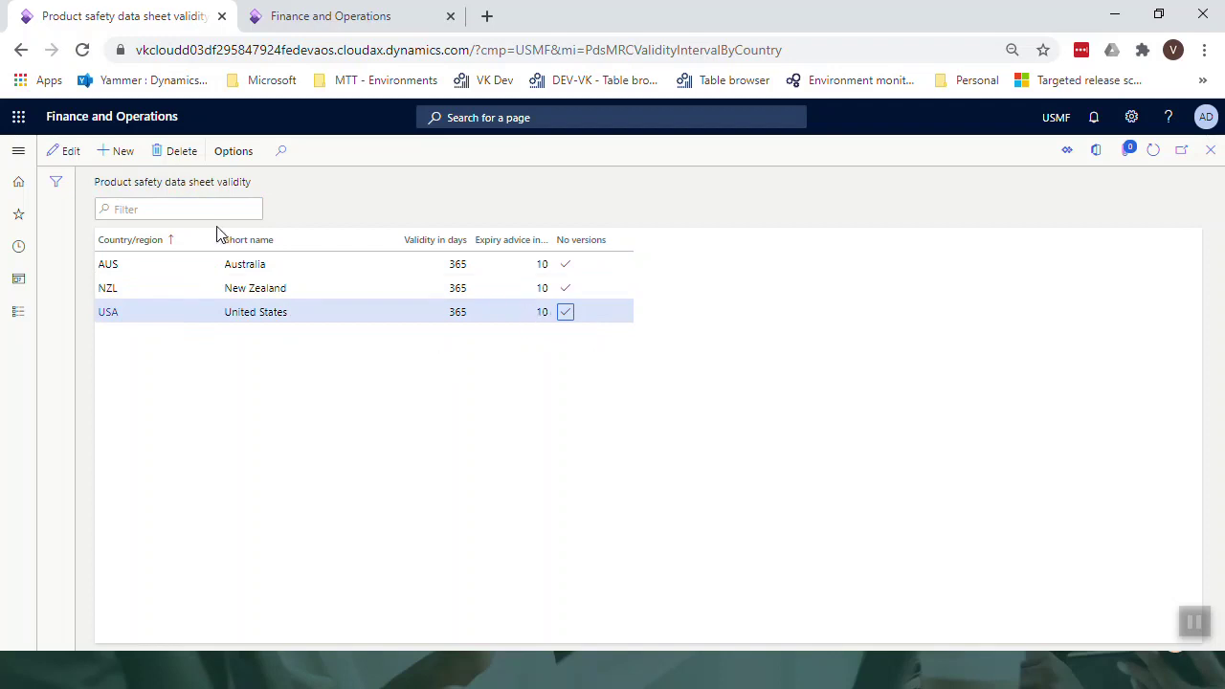
left_click(66, 151)
left_click(511, 316)
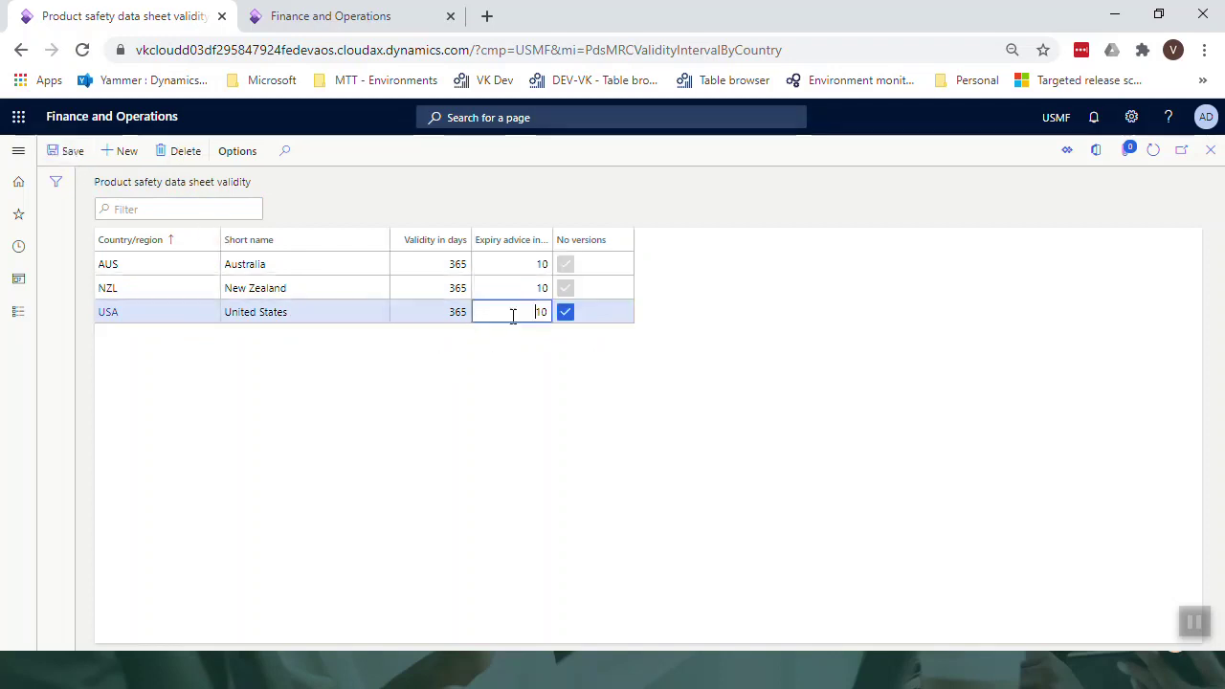
key("Escape")
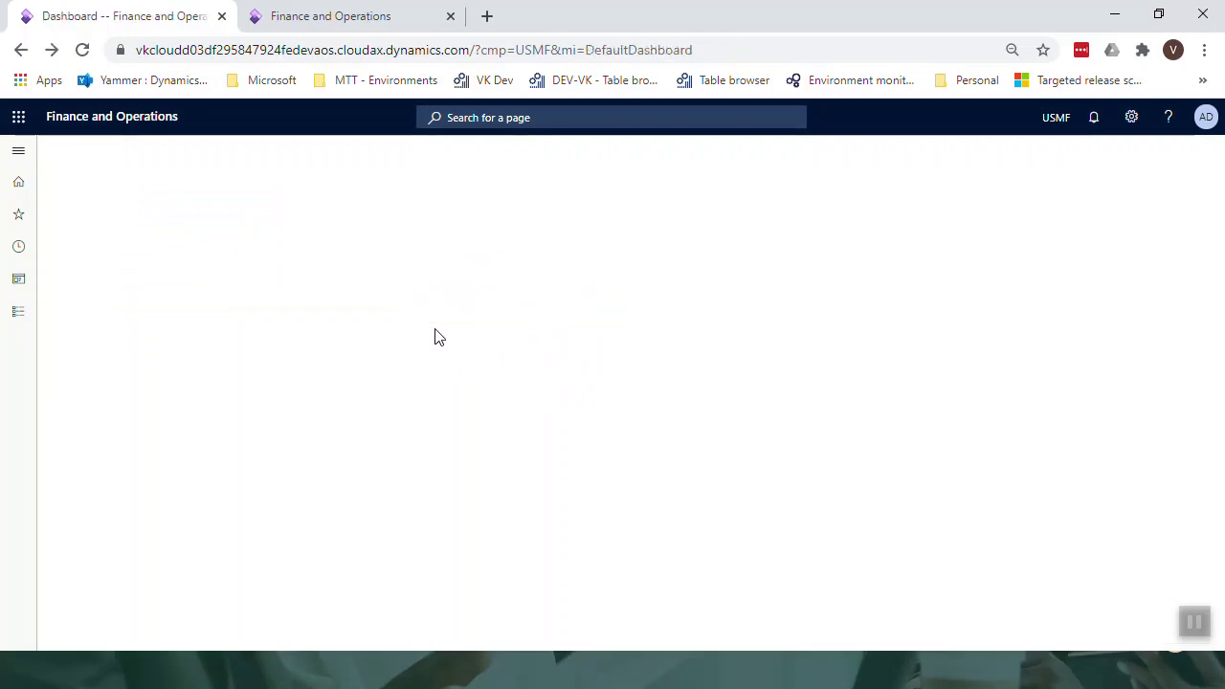
Step: Show the Product compliance settings in the Inventory and warehouse management parameters
left_click(16, 313)
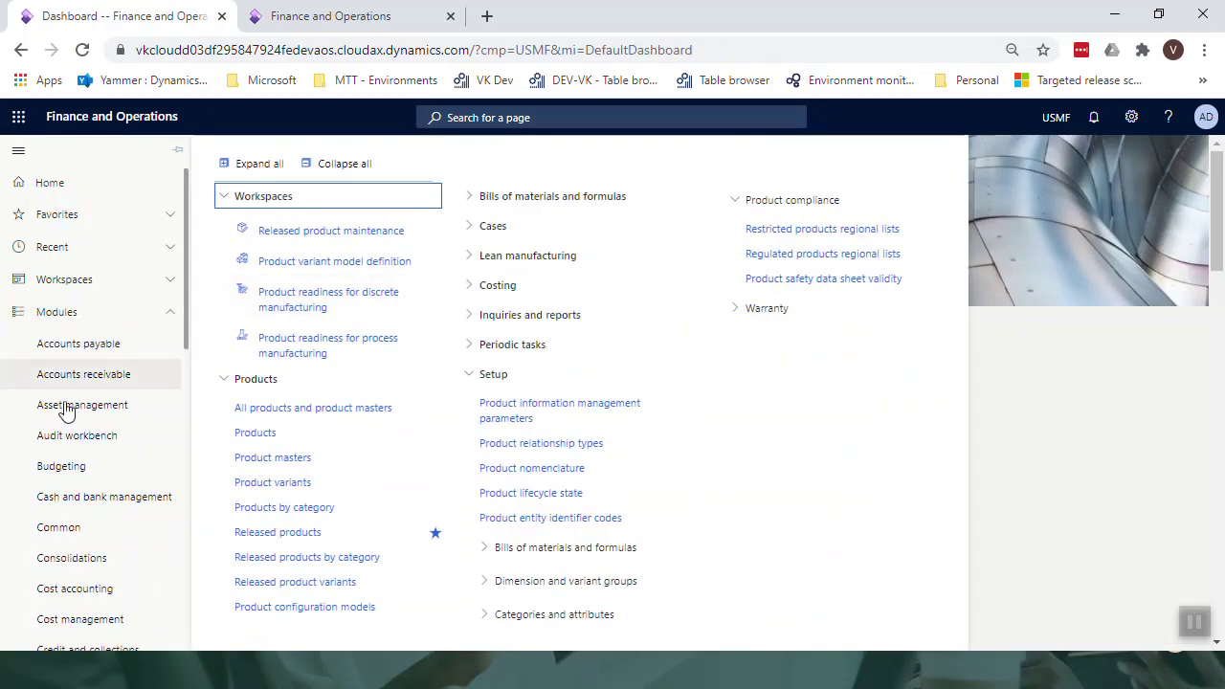
scroll(99, 459, "down", 4)
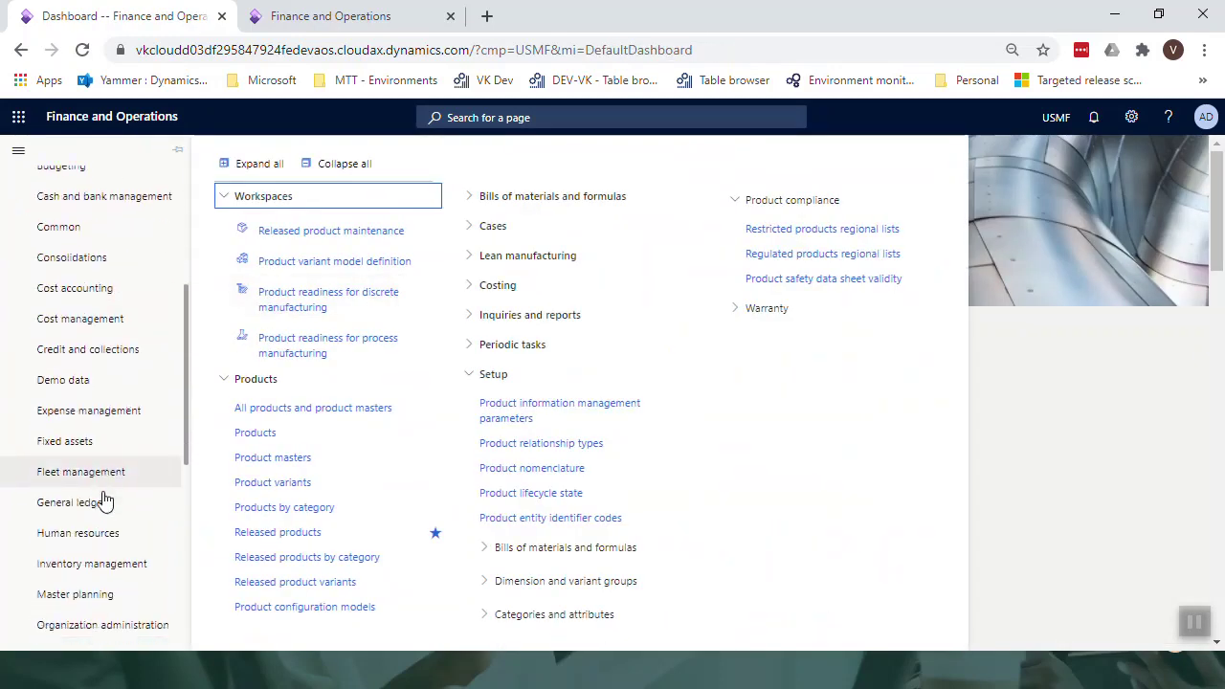
scroll(104, 498, "down", 2)
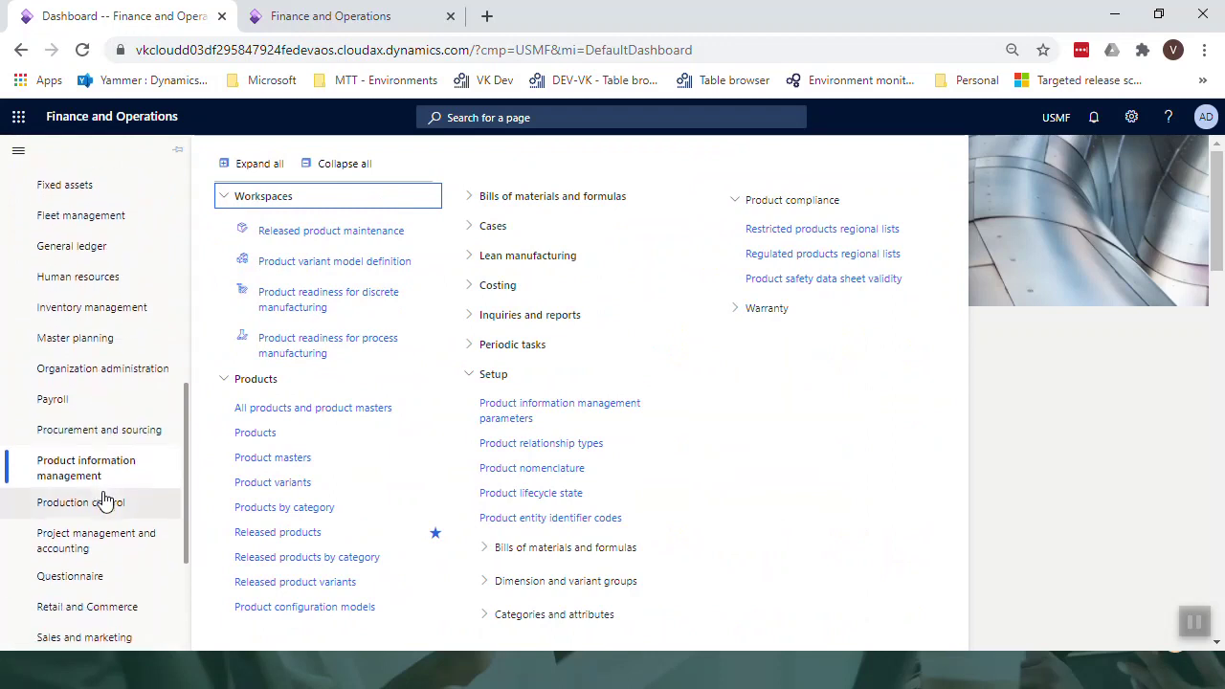
scroll(104, 493, "up", 1)
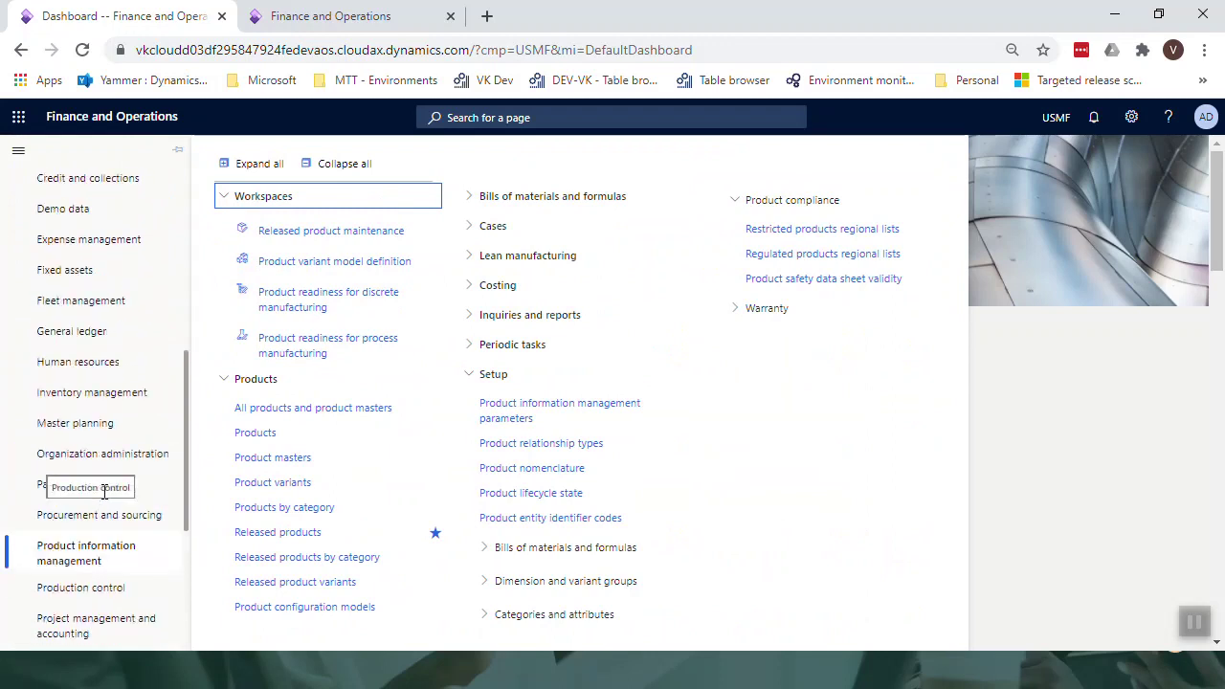
left_click(95, 394)
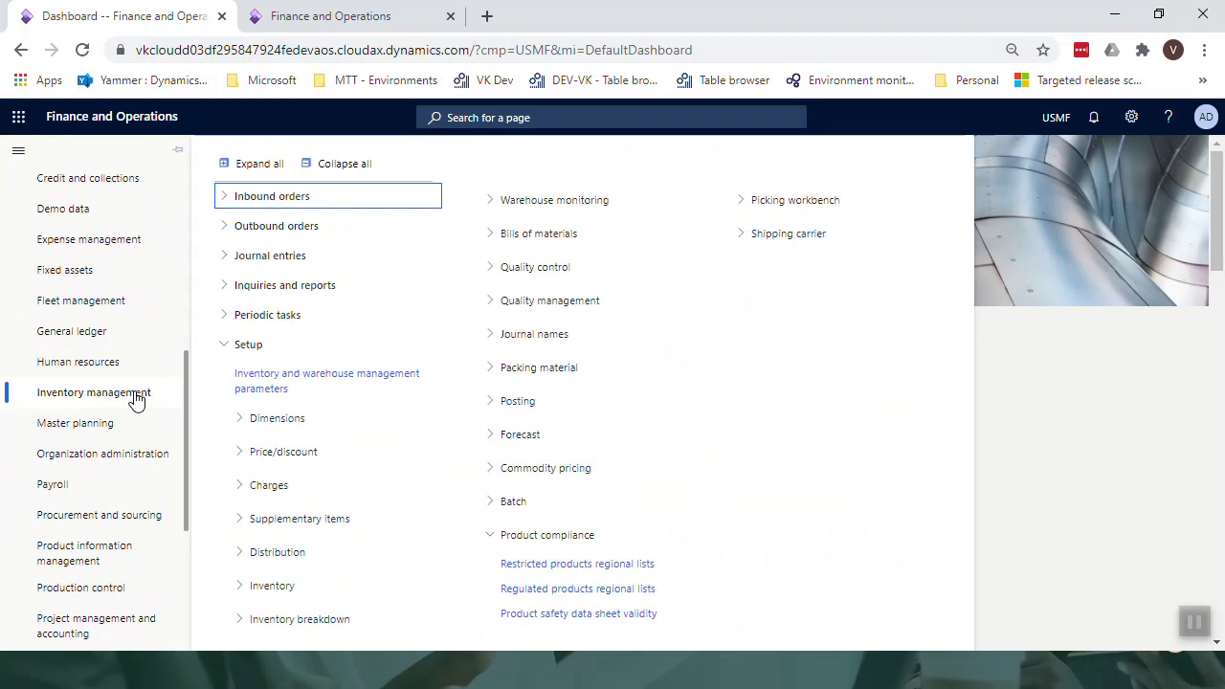
left_click(347, 381)
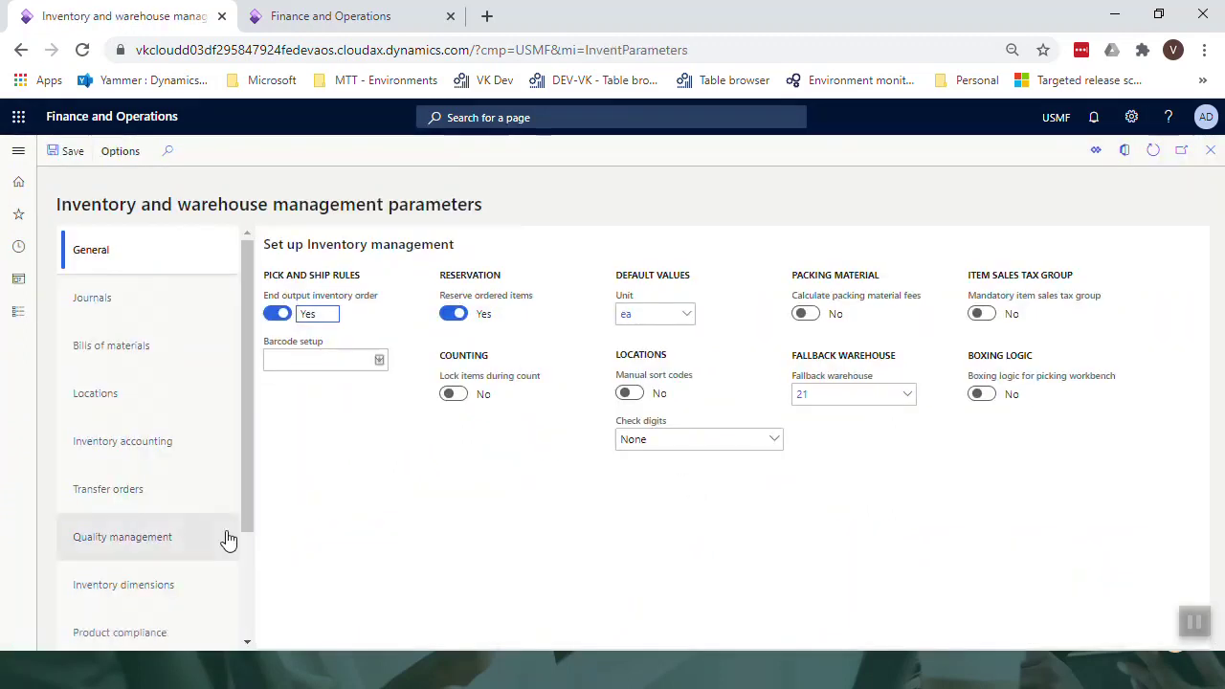
scroll(224, 539, "down", 2)
left_click_drag(152, 507, 150, 526)
left_click(150, 526)
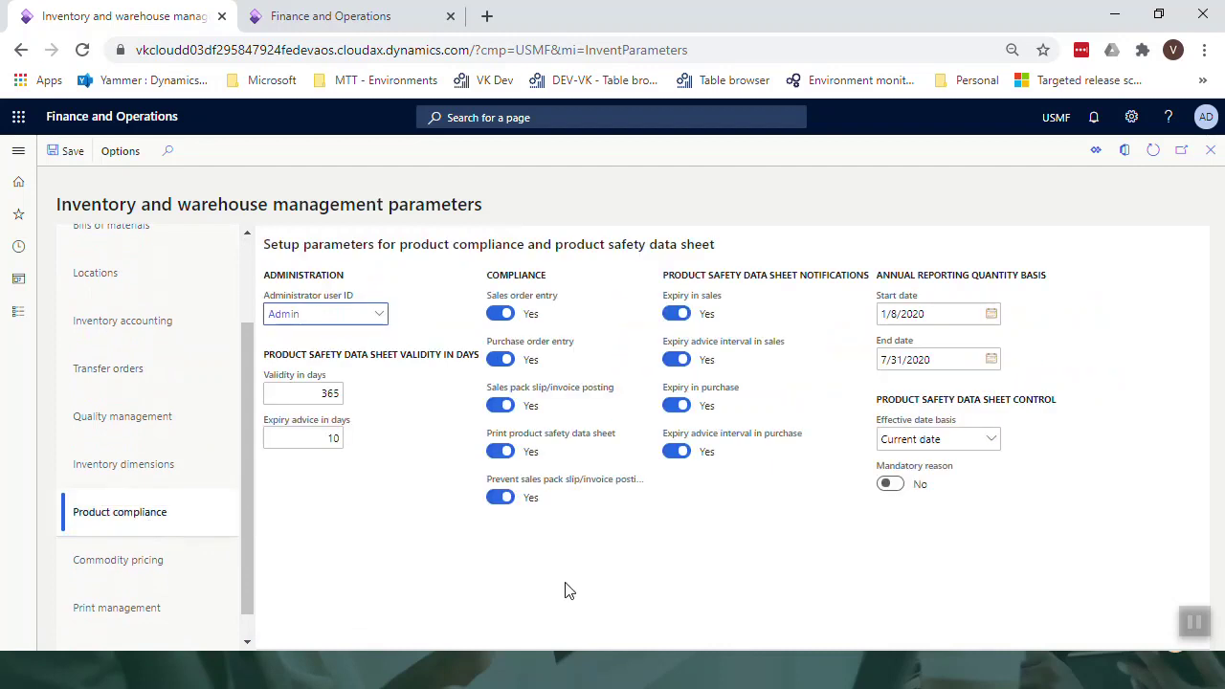
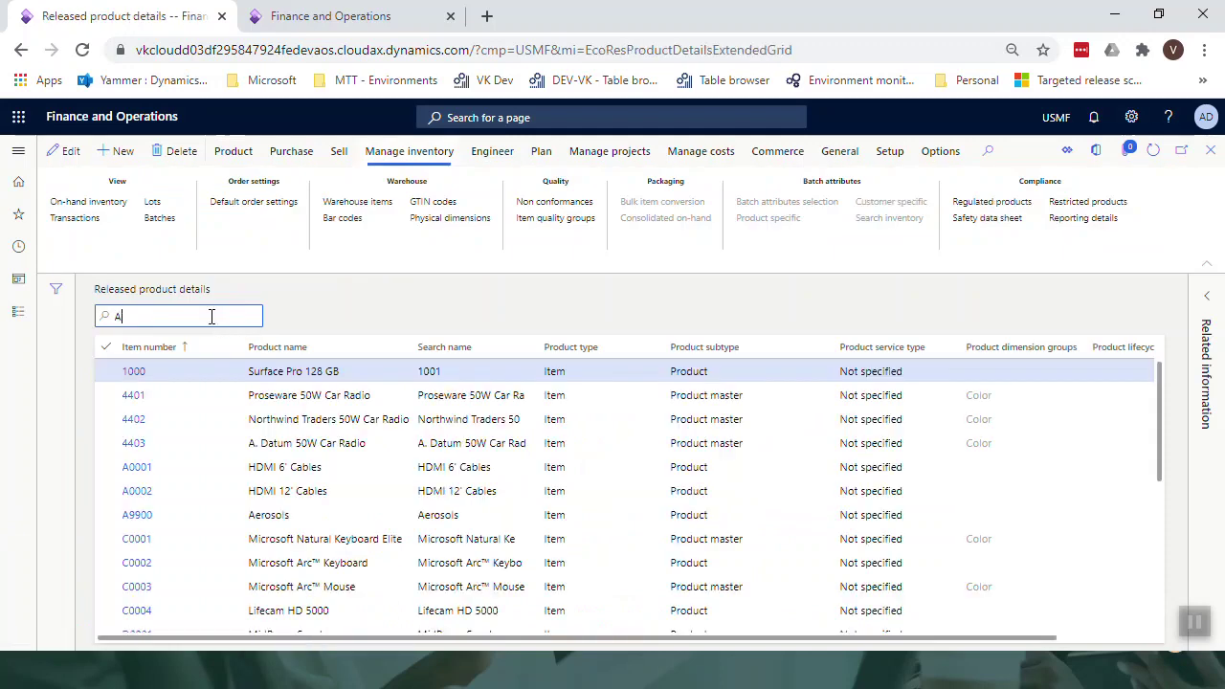
Step: Filter the released products by item number "A990" to isolate the Aerosols item
type("9900")
key("ctrl+a")
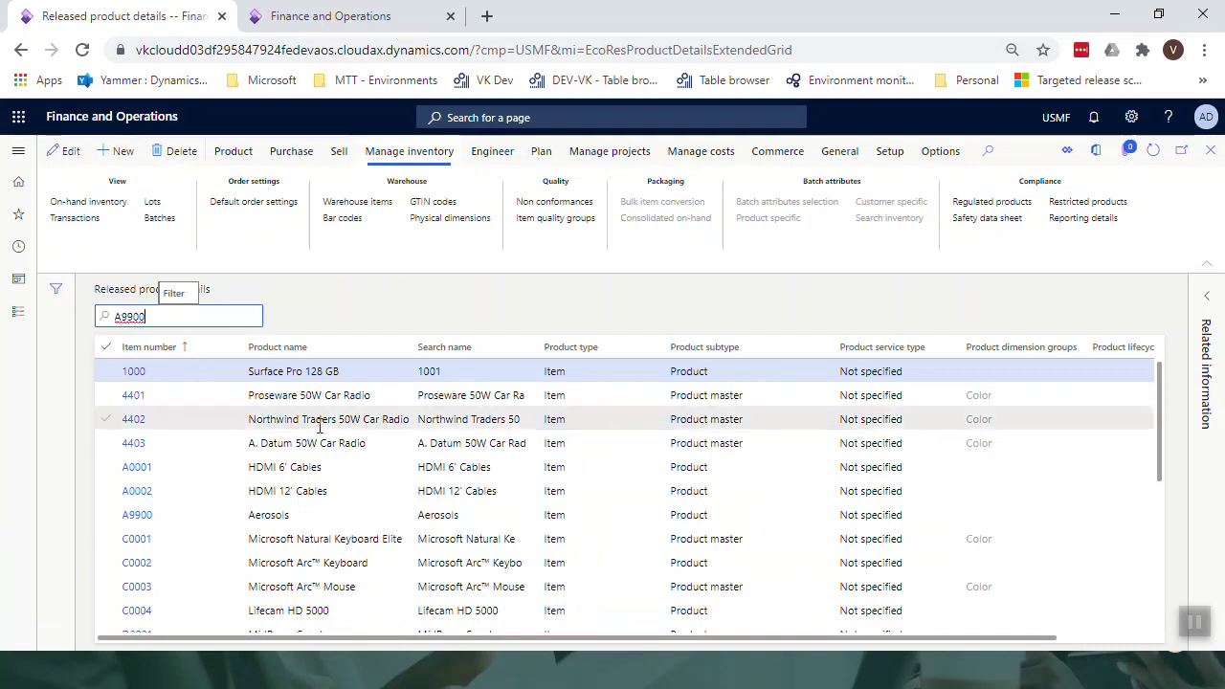
key("End")
key("BackSpace")
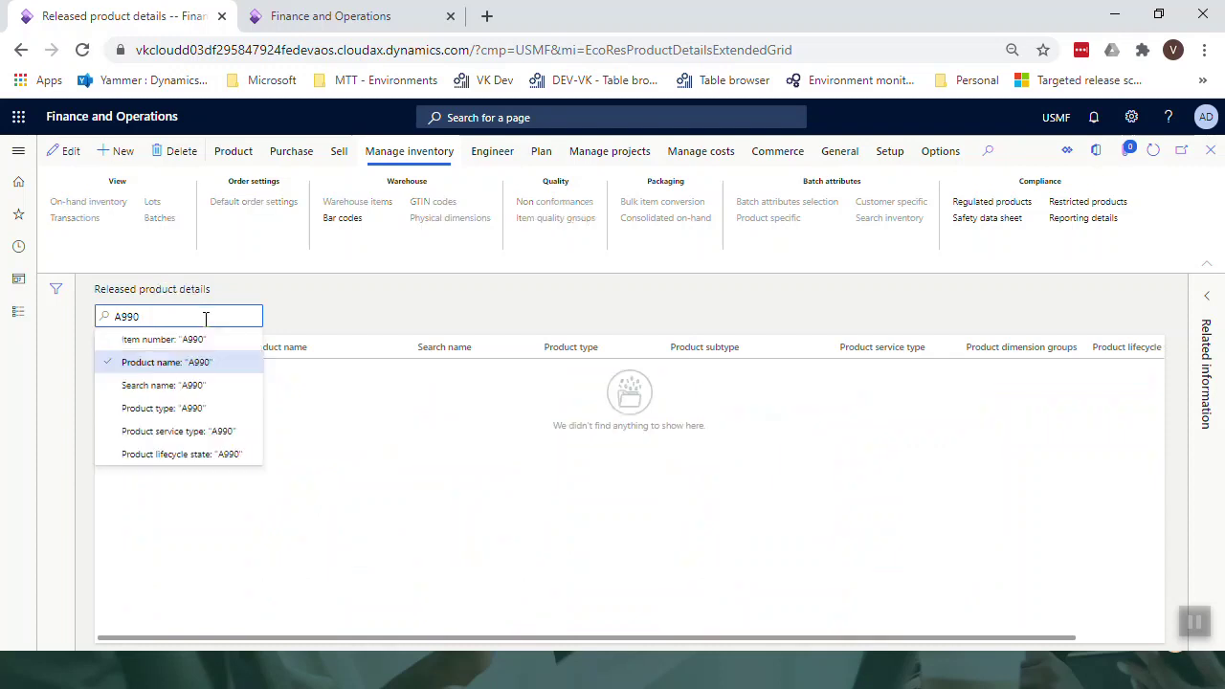
left_click(189, 340)
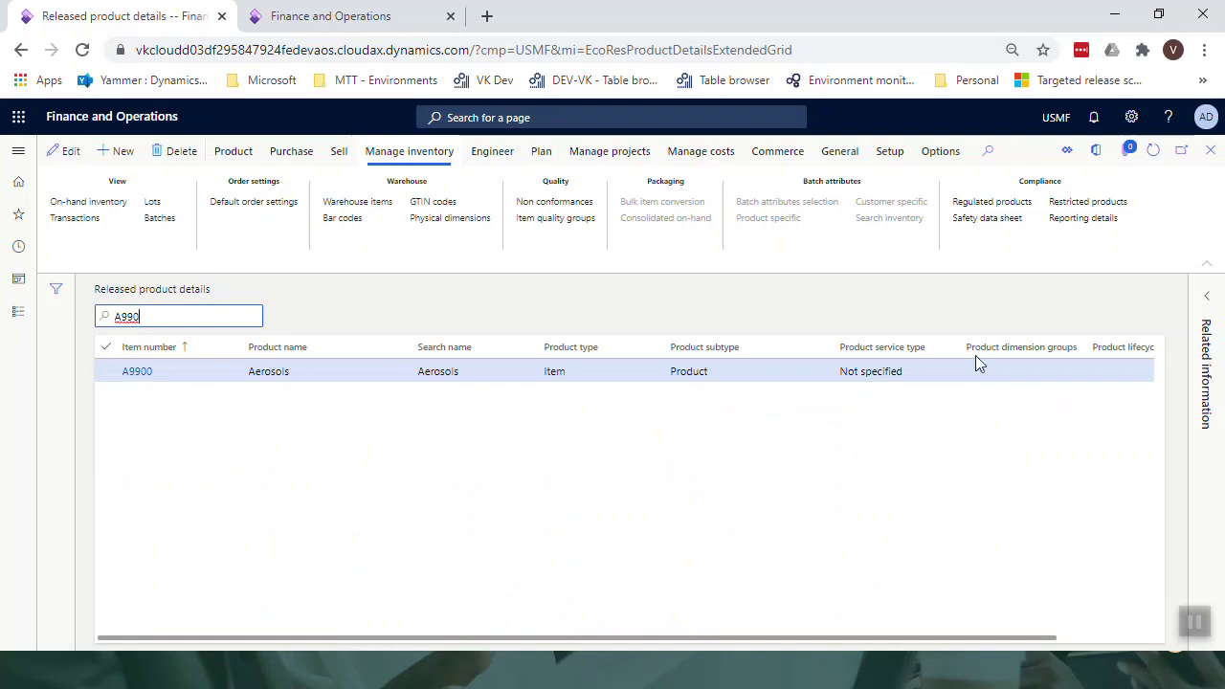
Step: Review the countries that require reporting for item A9900 (USA, NZL and AUS), and return to the released product
left_click(1024, 207)
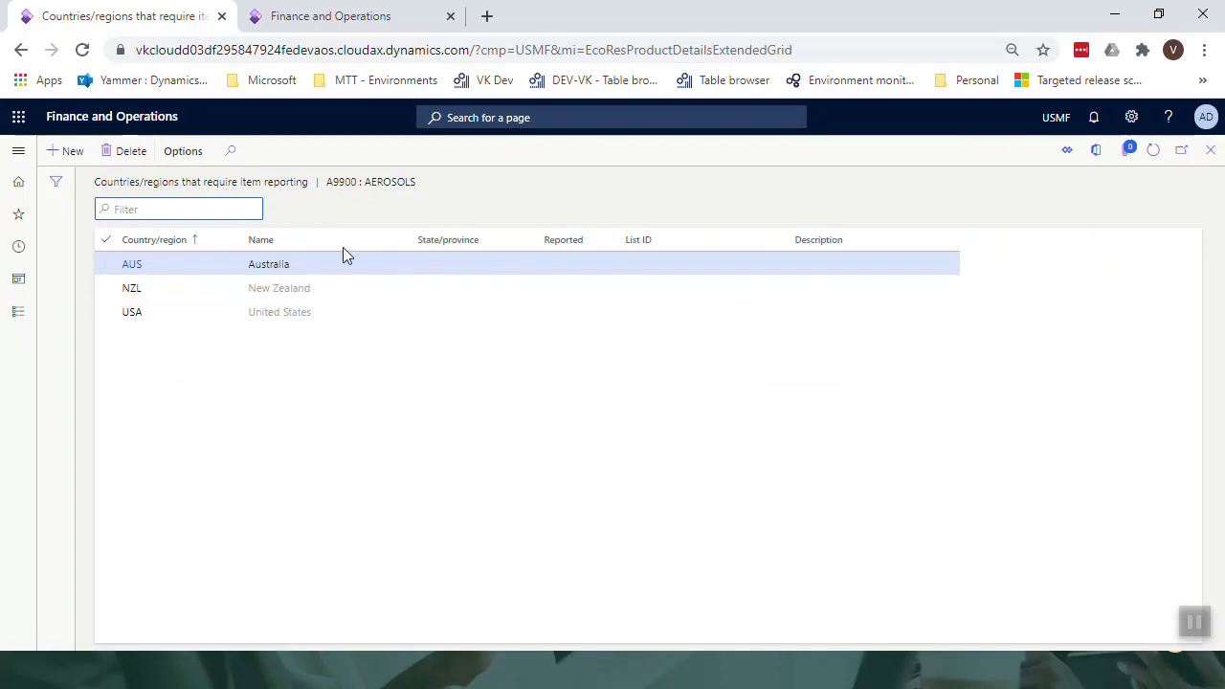
left_click(328, 316)
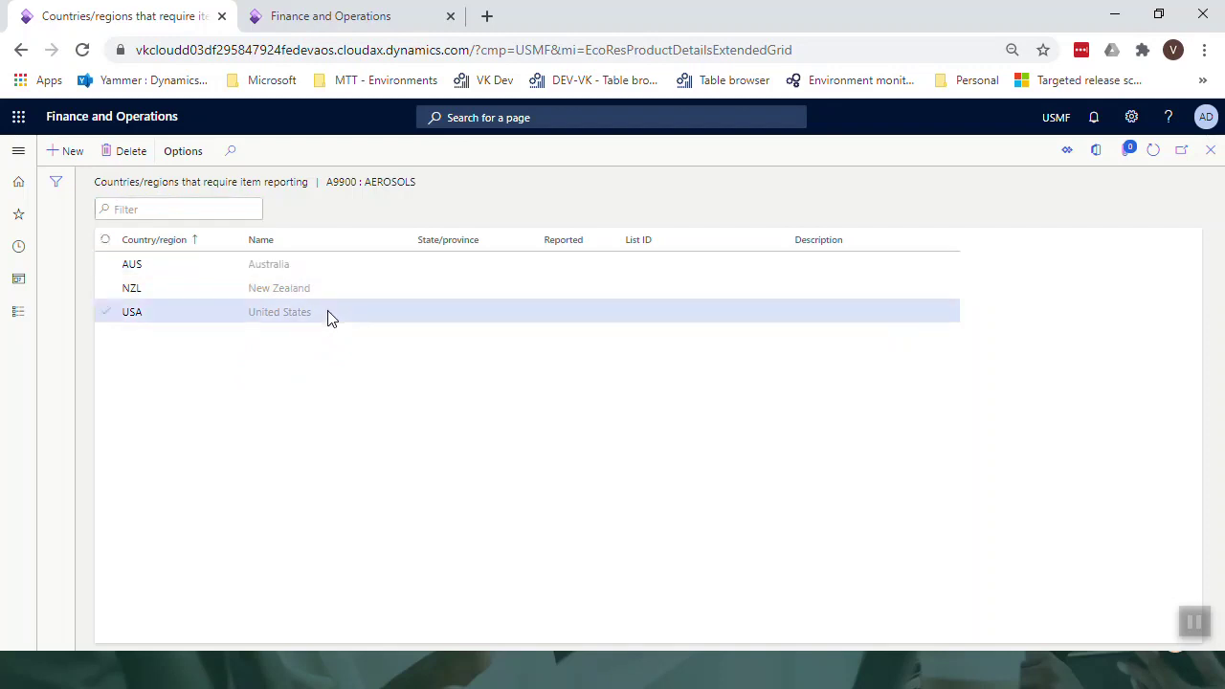
left_click(327, 292)
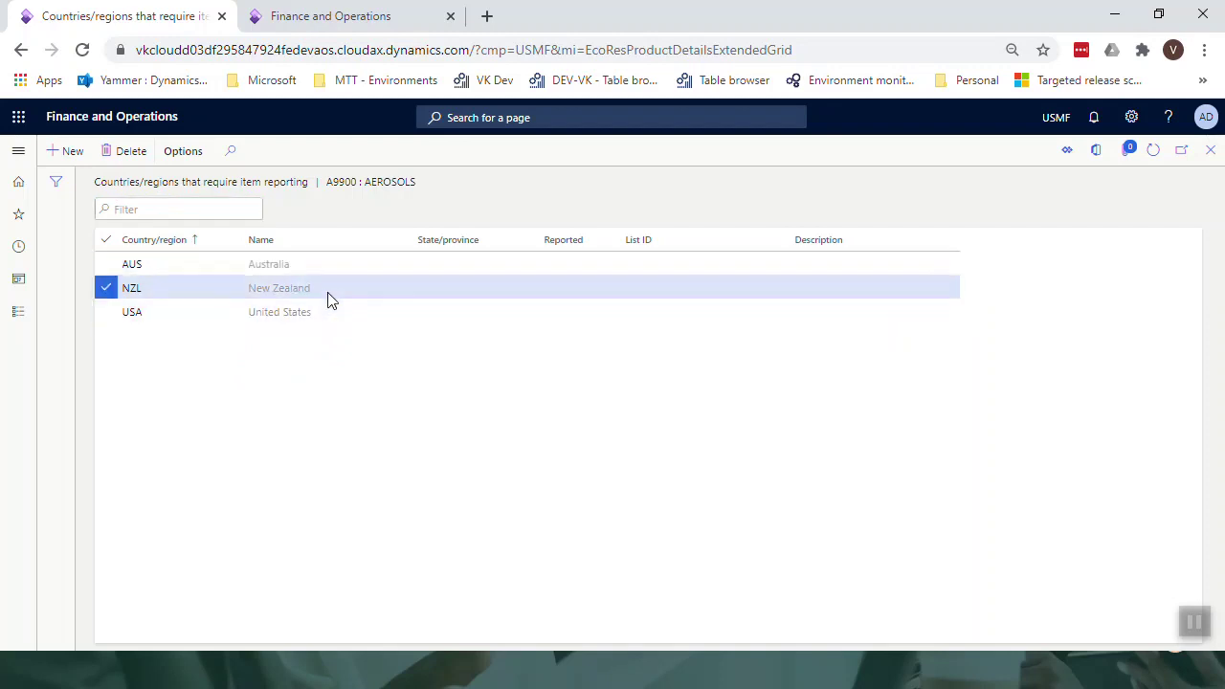
left_click(340, 261)
key("Escape")
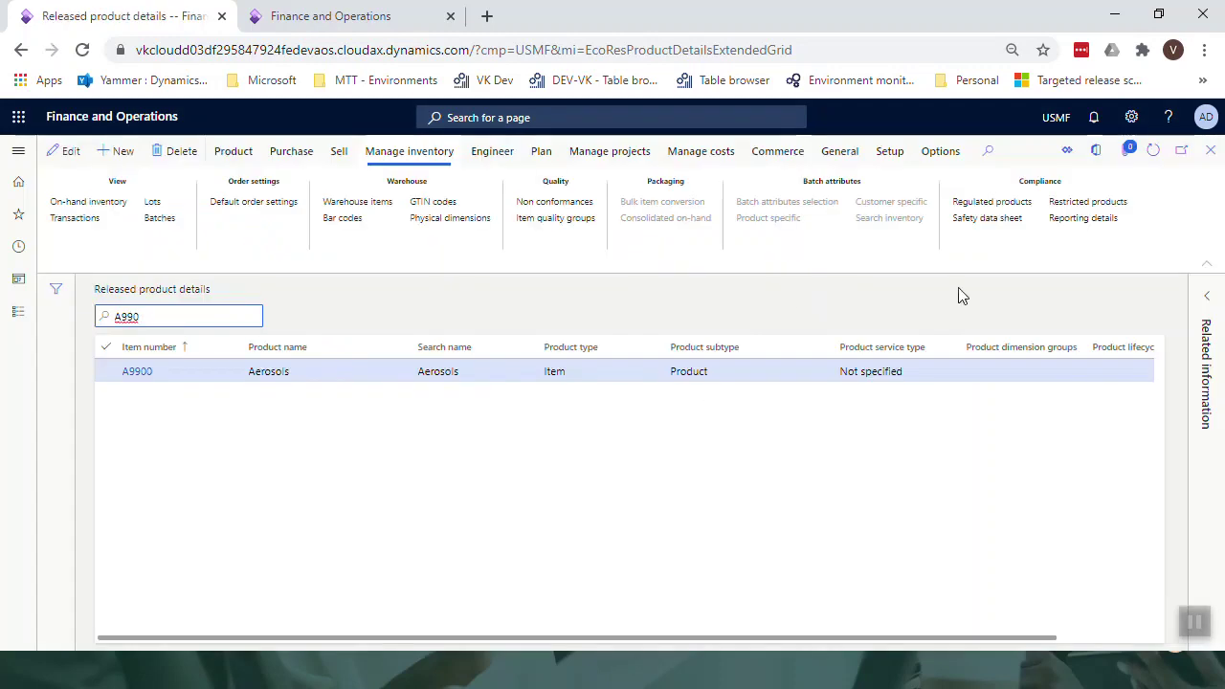
Step: Open the safety data sheet for item A9900 and view the details and preview of its attached PDF
left_click(989, 219)
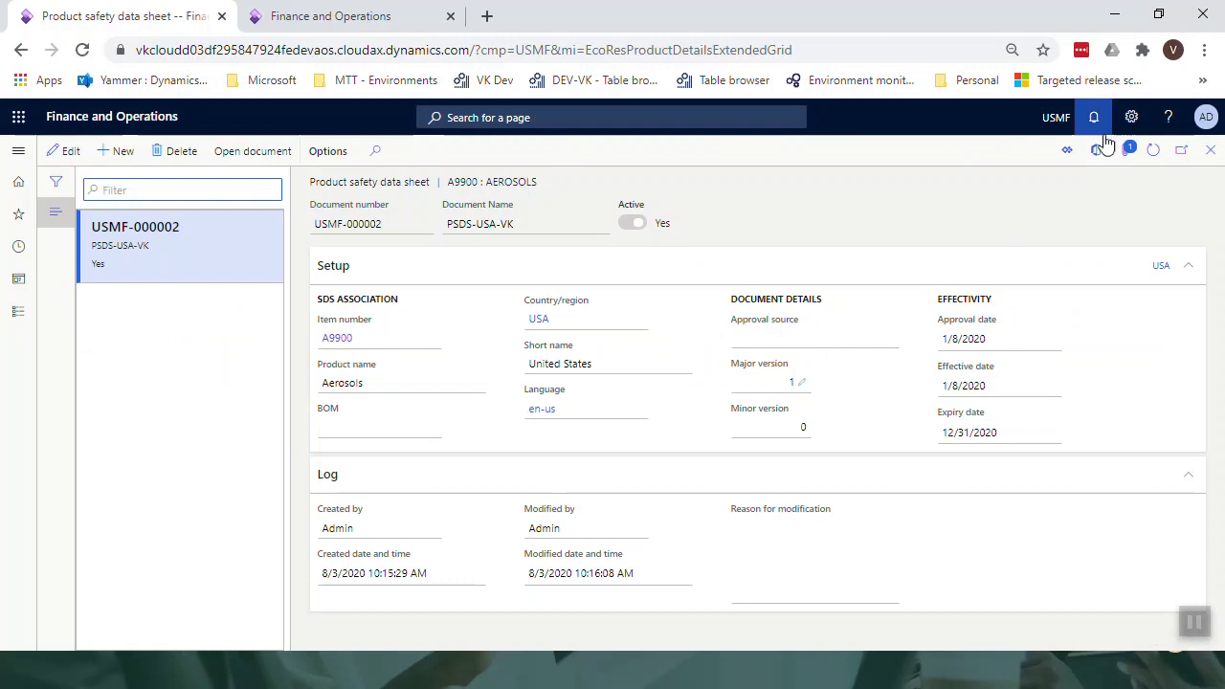
left_click(1127, 165)
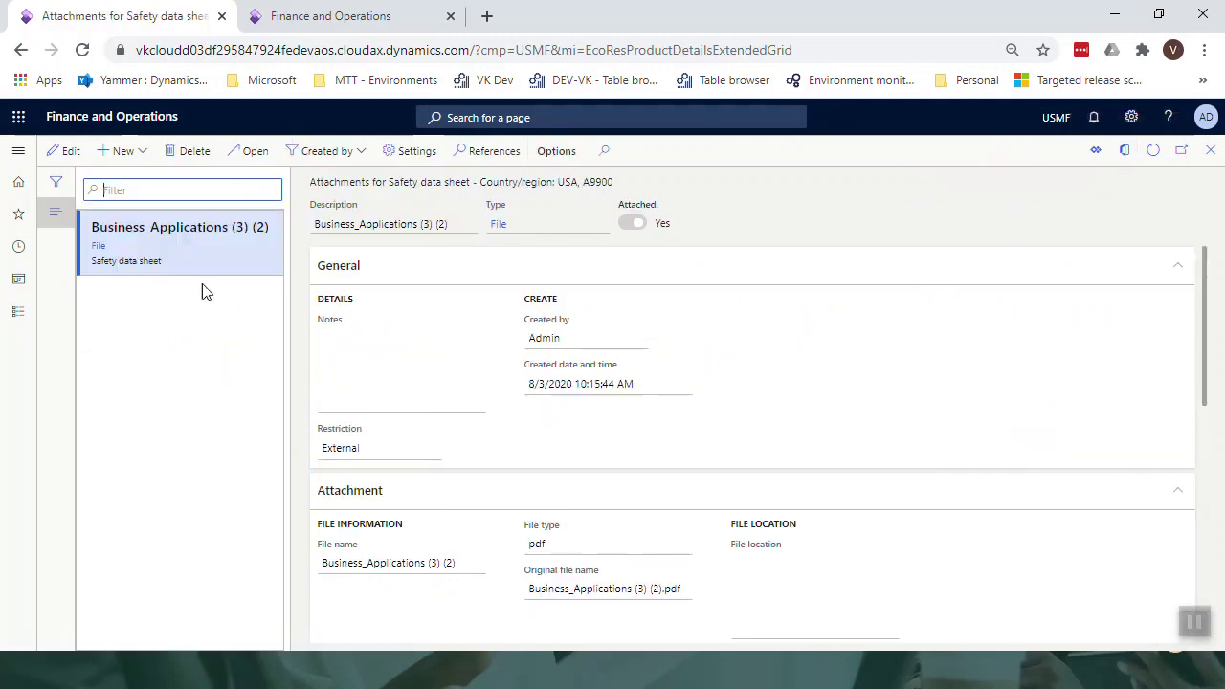
scroll(584, 471, "down", 5)
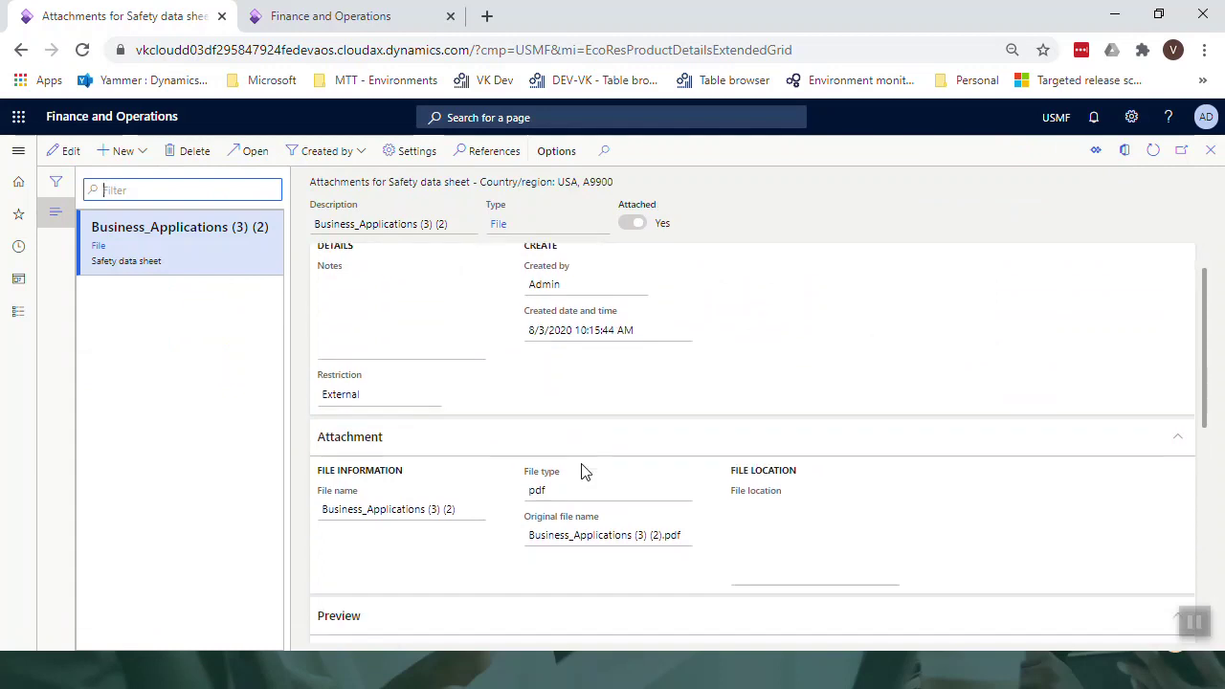
scroll(581, 463, "down", 2)
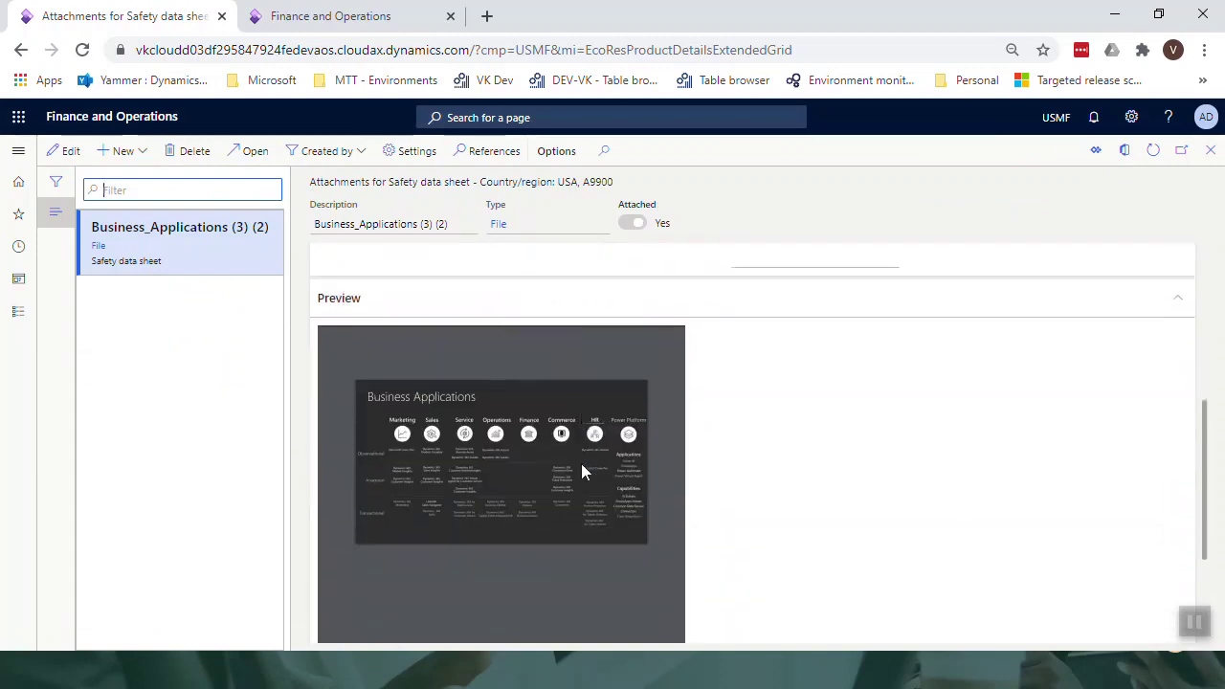
Step: Review the preview of the safety data sheet attachment, then close the attachment, the data sheet and the released products list
mouse_move(396, 353)
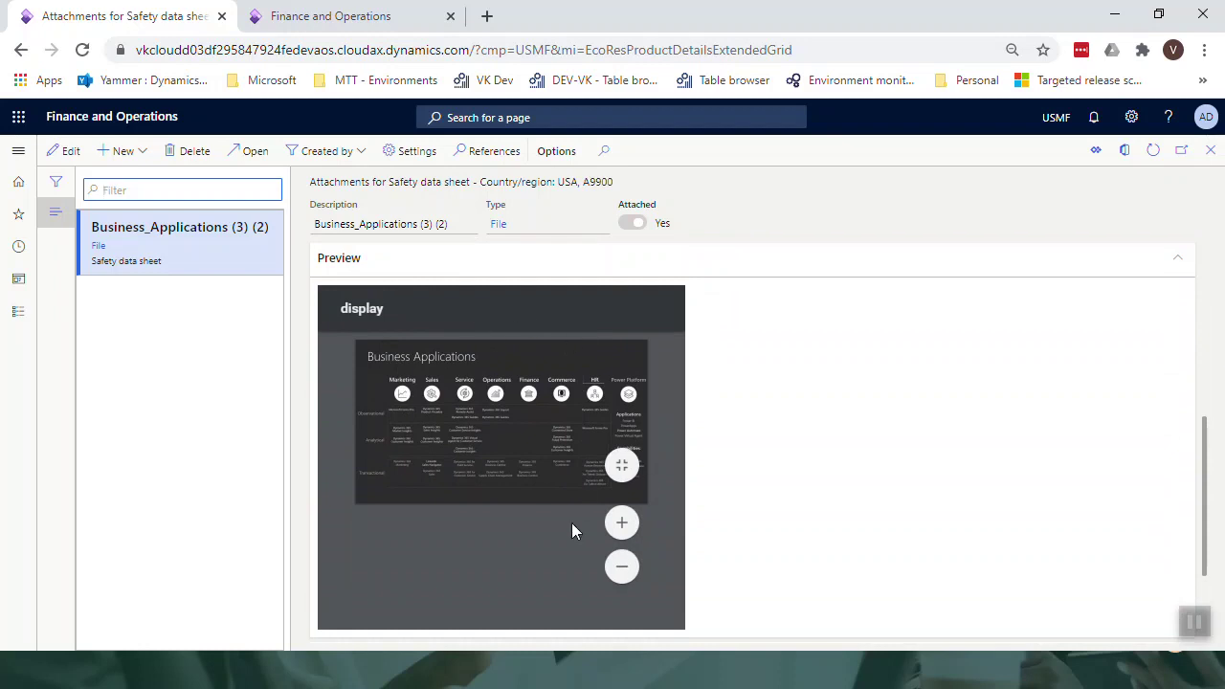
scroll(571, 522, "down", 2)
scroll(574, 528, "up", 6)
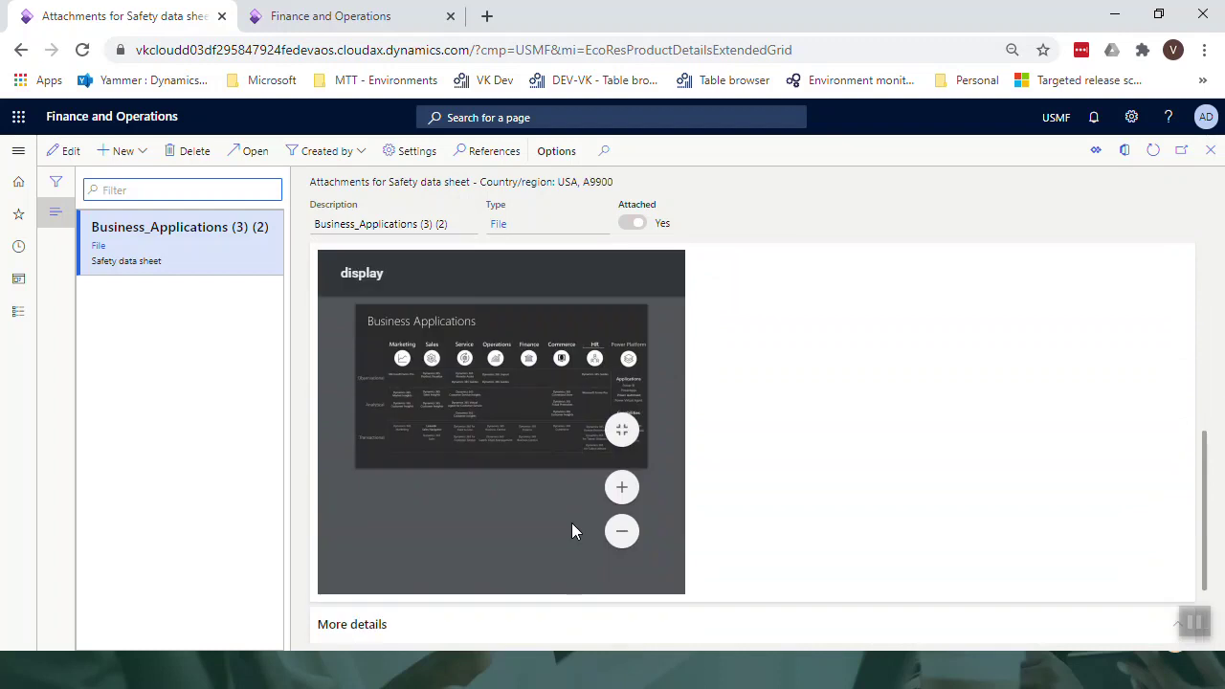
left_click(1210, 150)
left_click(1210, 153)
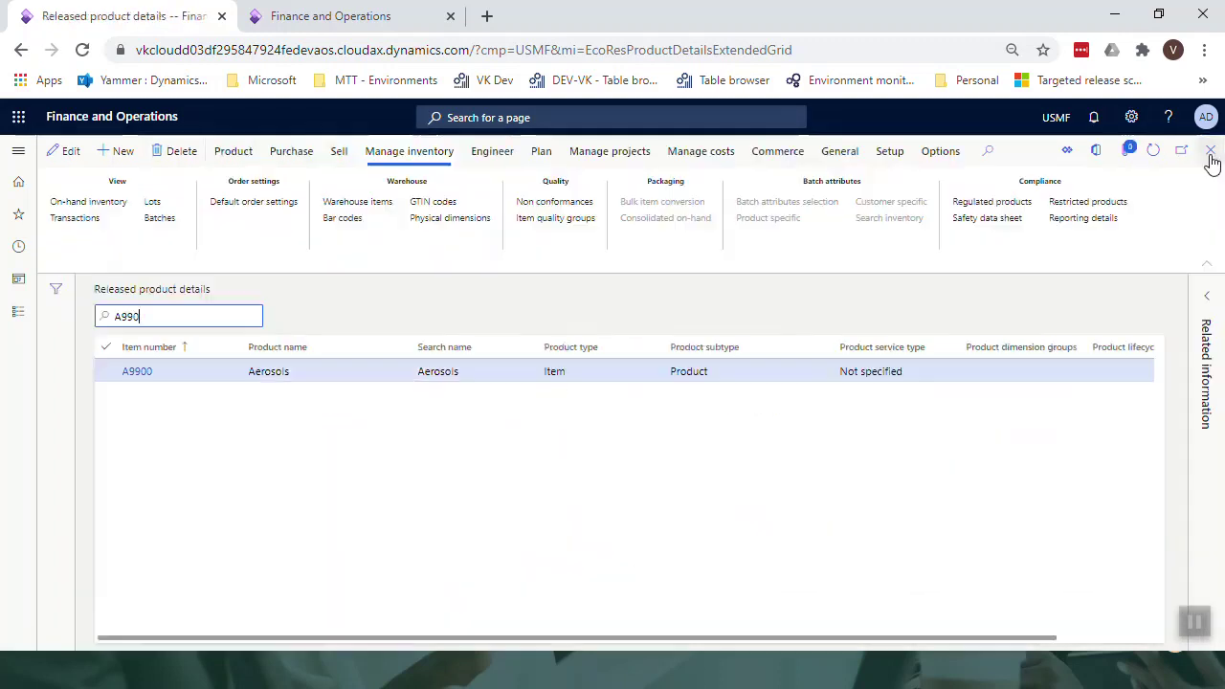
left_click(1211, 151)
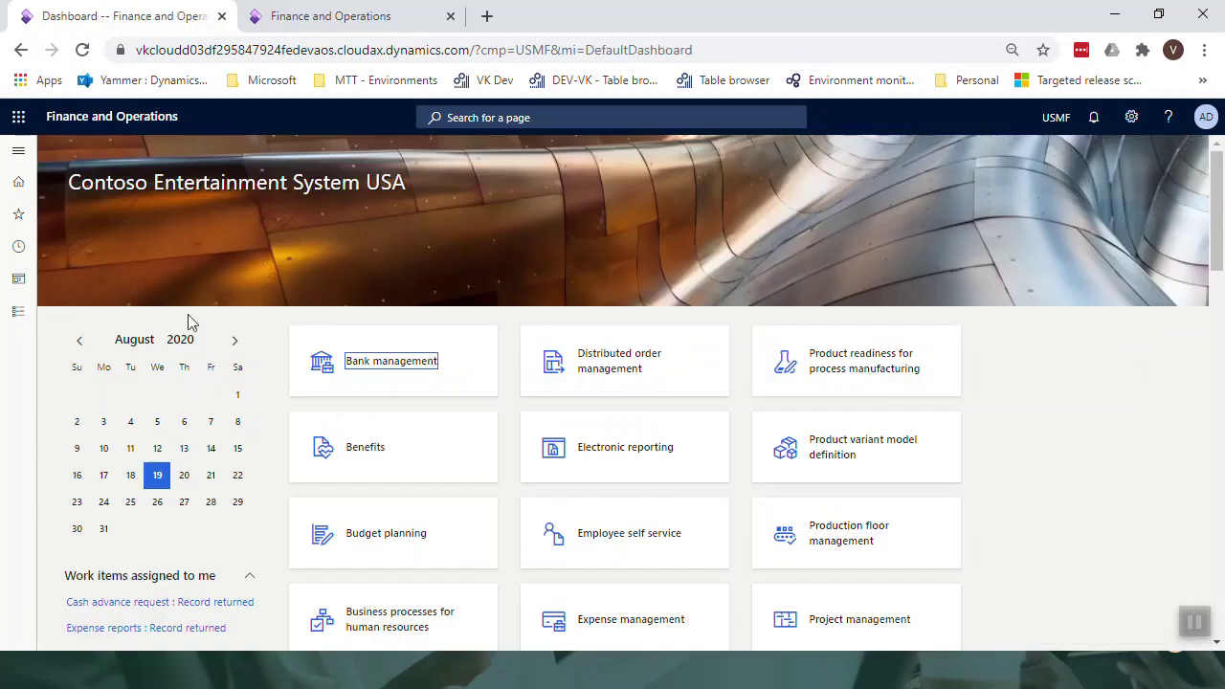
Step: Create a sales order in Accounts receivable for the customer Forest Wholesales
left_click(17, 313)
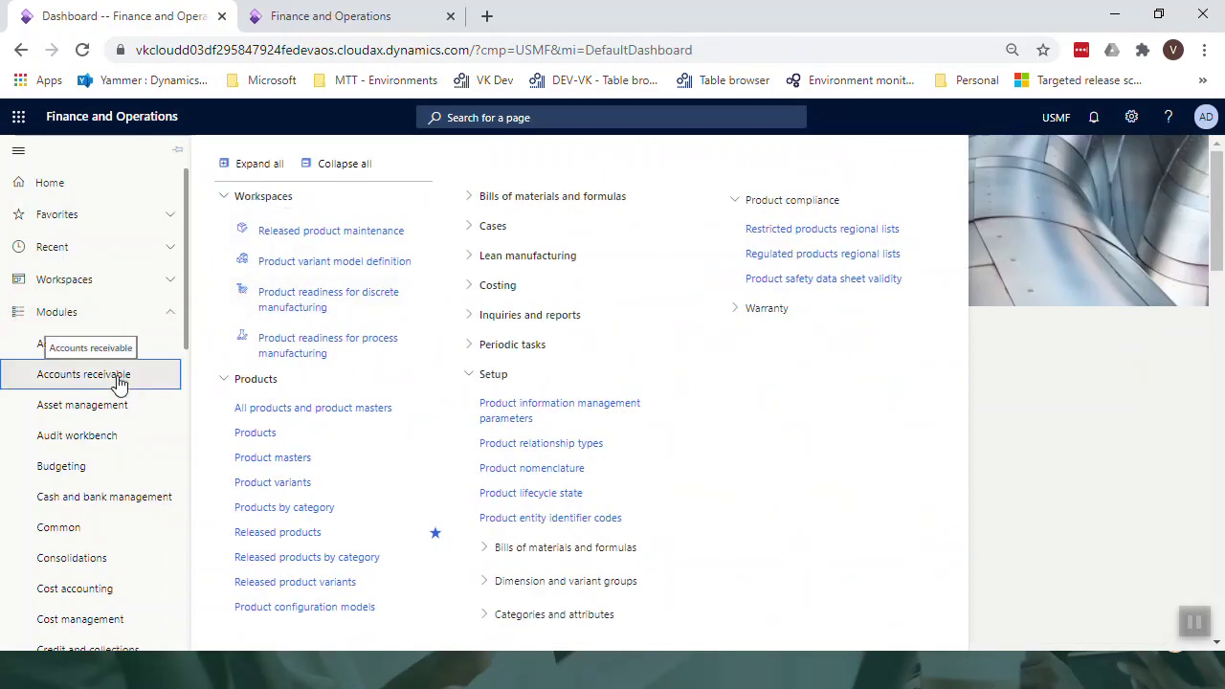
left_click(118, 381)
left_click(287, 352)
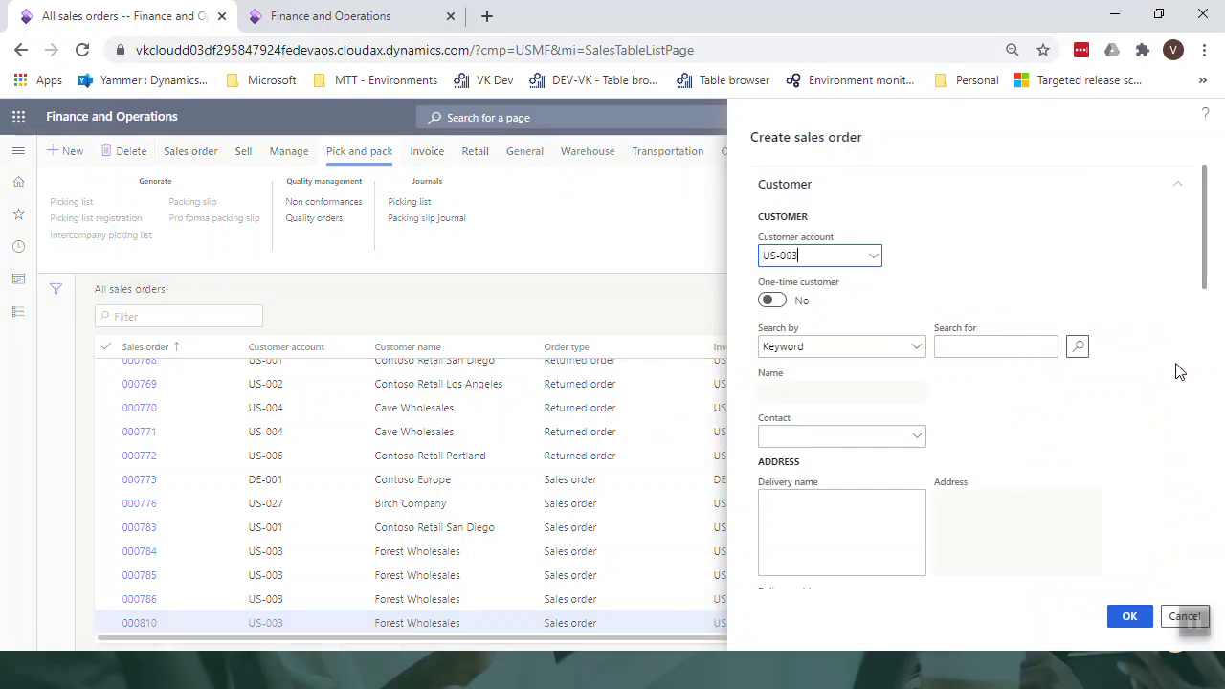
key("Tab")
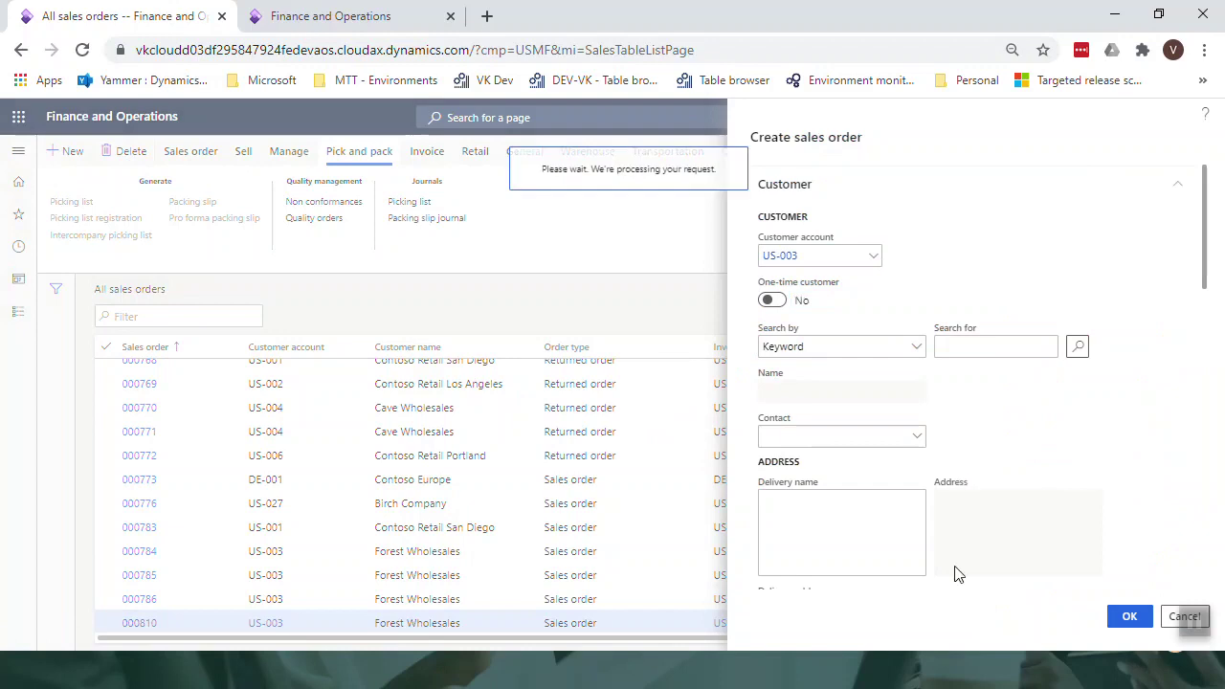
scroll(1075, 549, "down", 2)
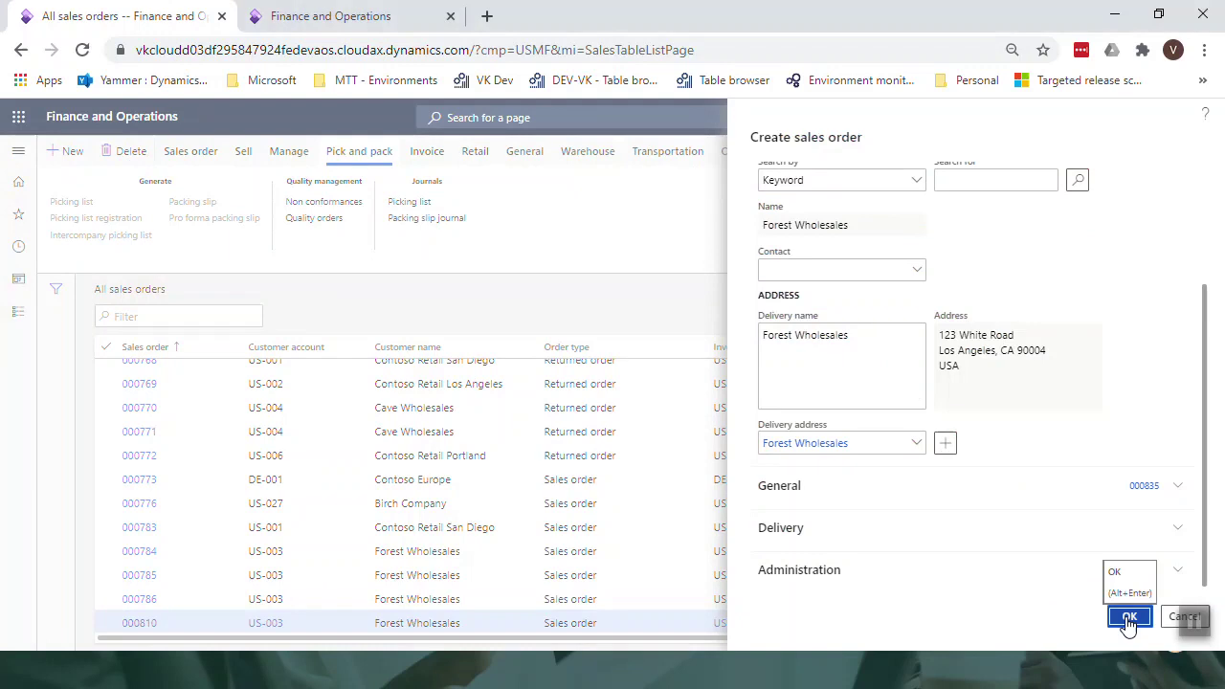
left_click(1113, 611)
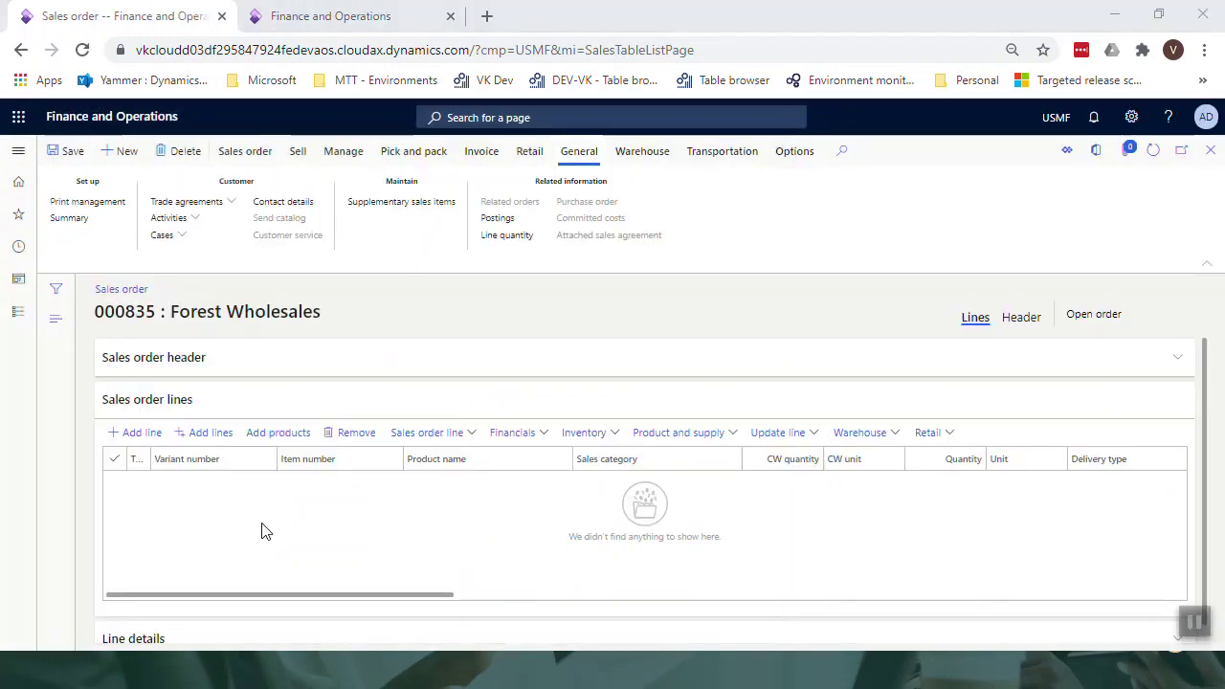
Step: Add a sales order line for item A9900 with a quantity of 5
left_click(138, 443)
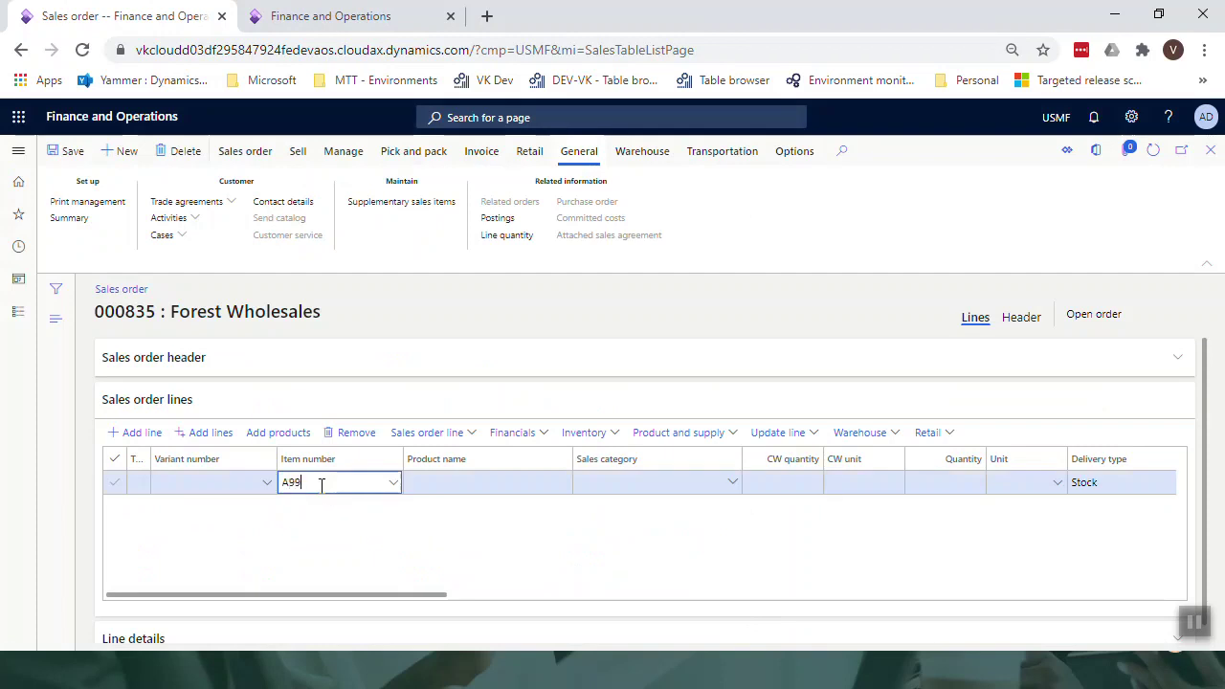
key("Tab")
key("Tab")
key("Tab")
key("Tab")
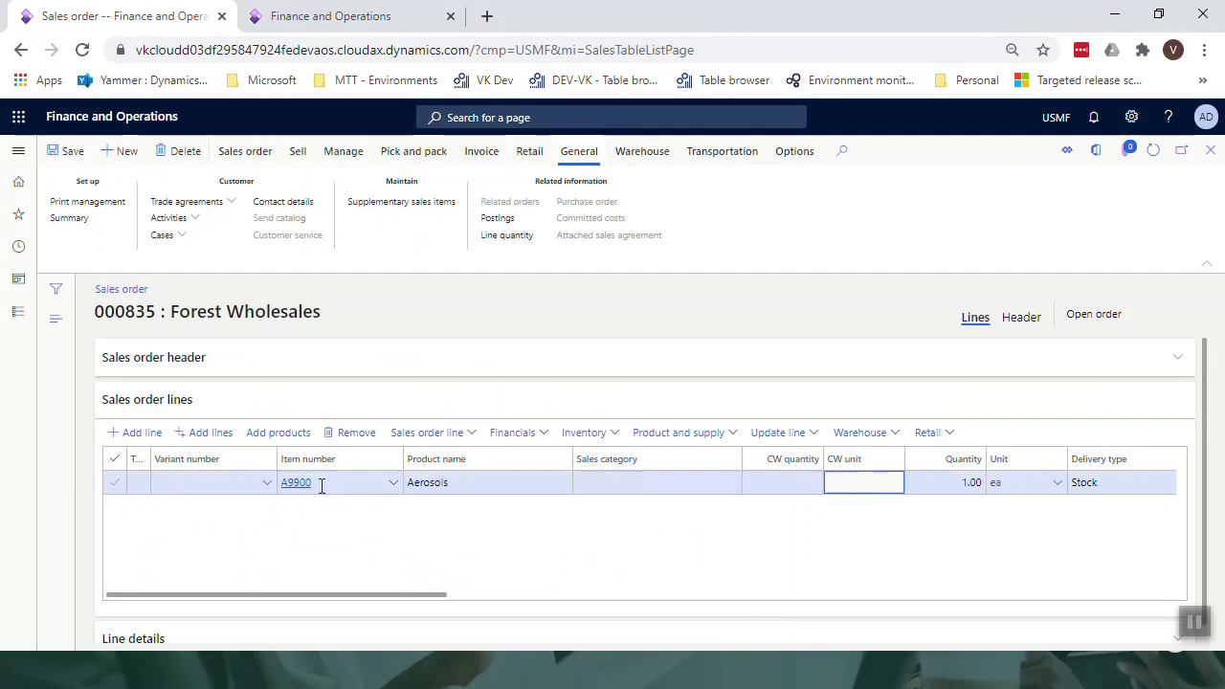
type("5")
key("Tab")
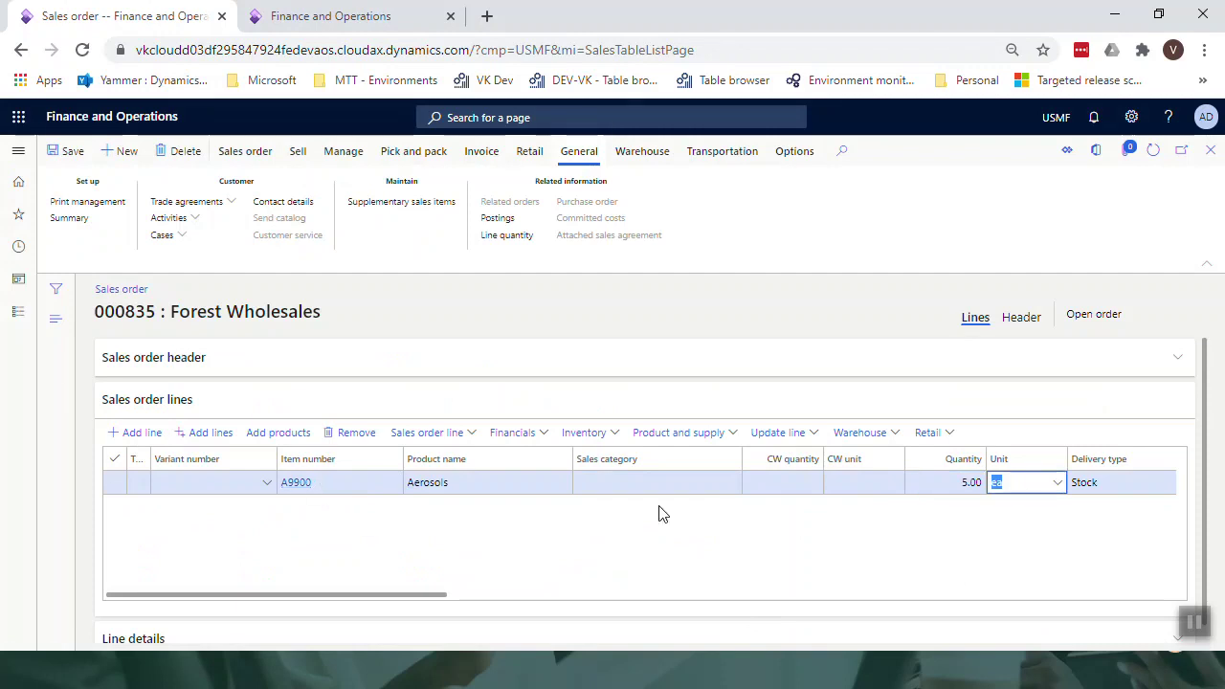
Step: View the product safety data sheet for the A9900 order line and return to the sales order
left_click(617, 445)
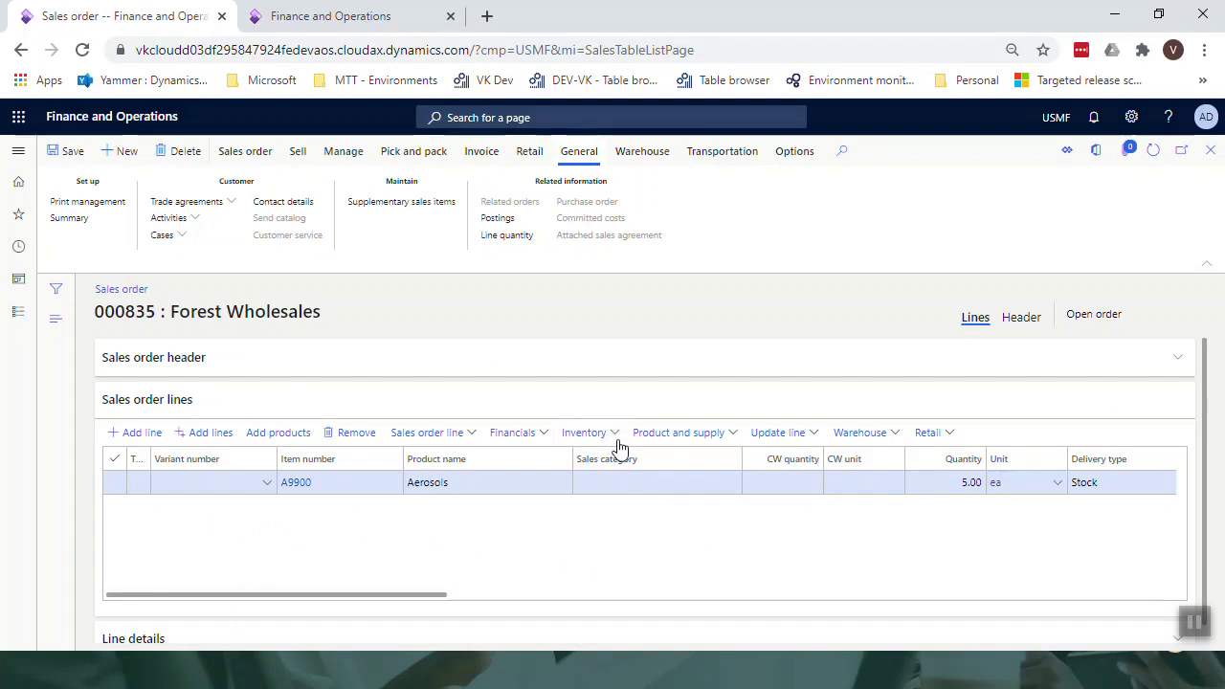
scroll(658, 362, "down", 1)
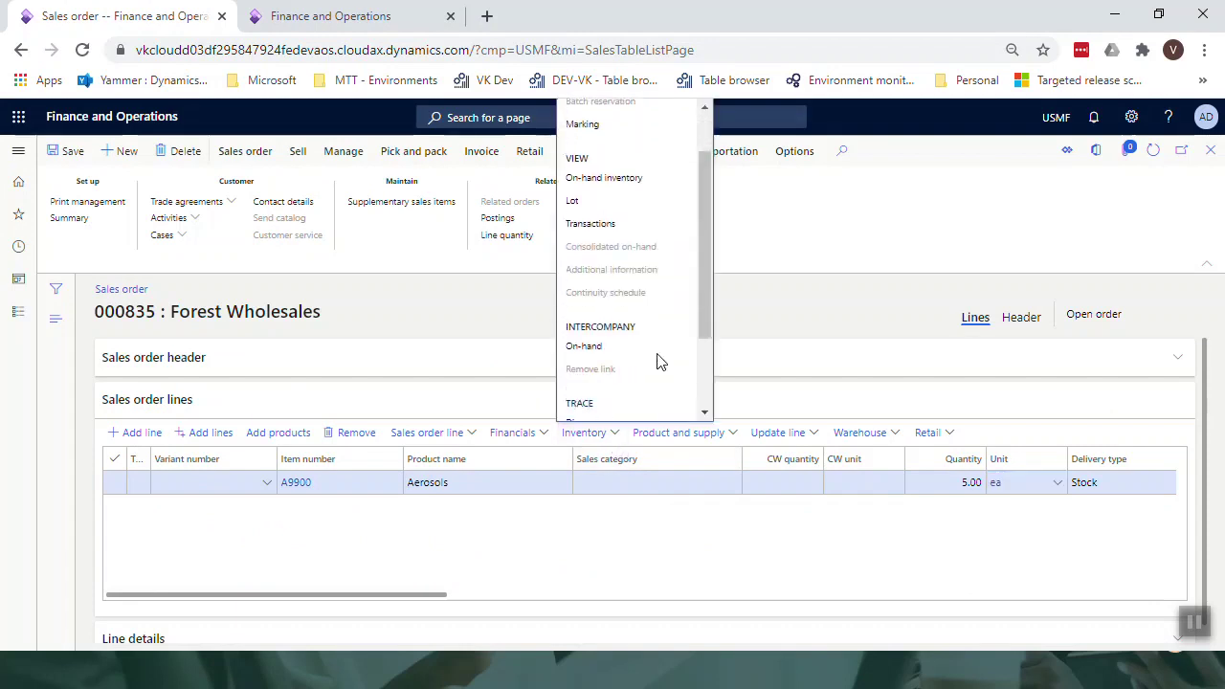
scroll(657, 362, "down", 2)
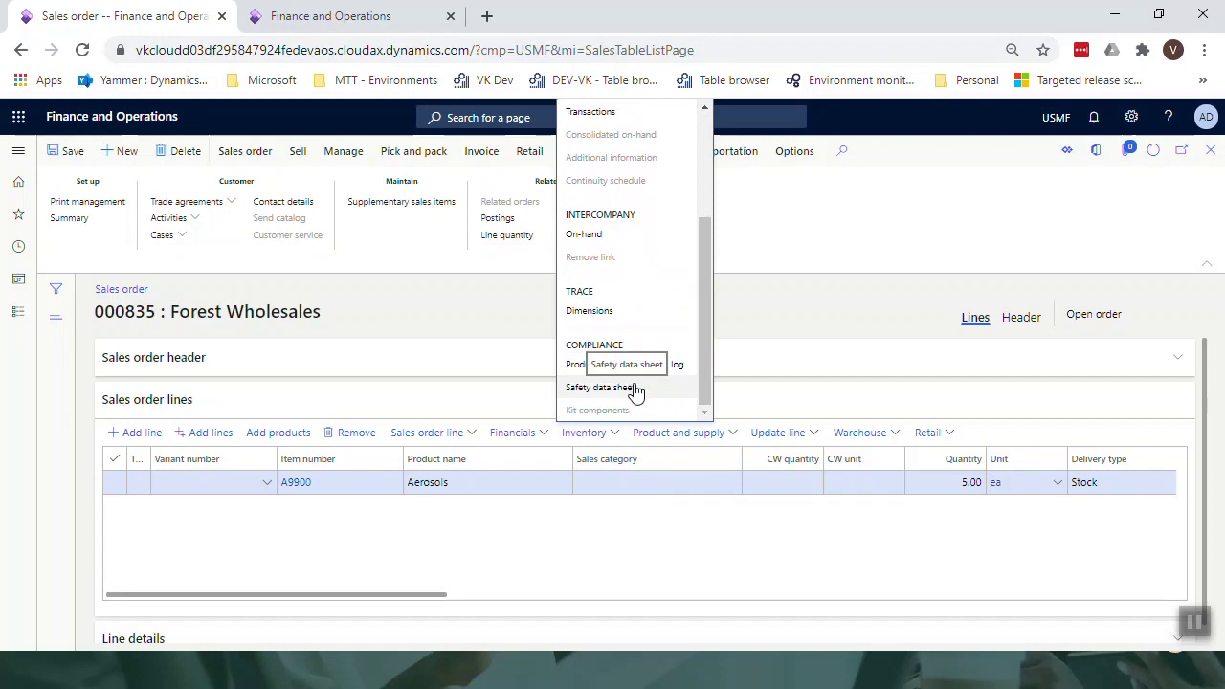
left_click(635, 387)
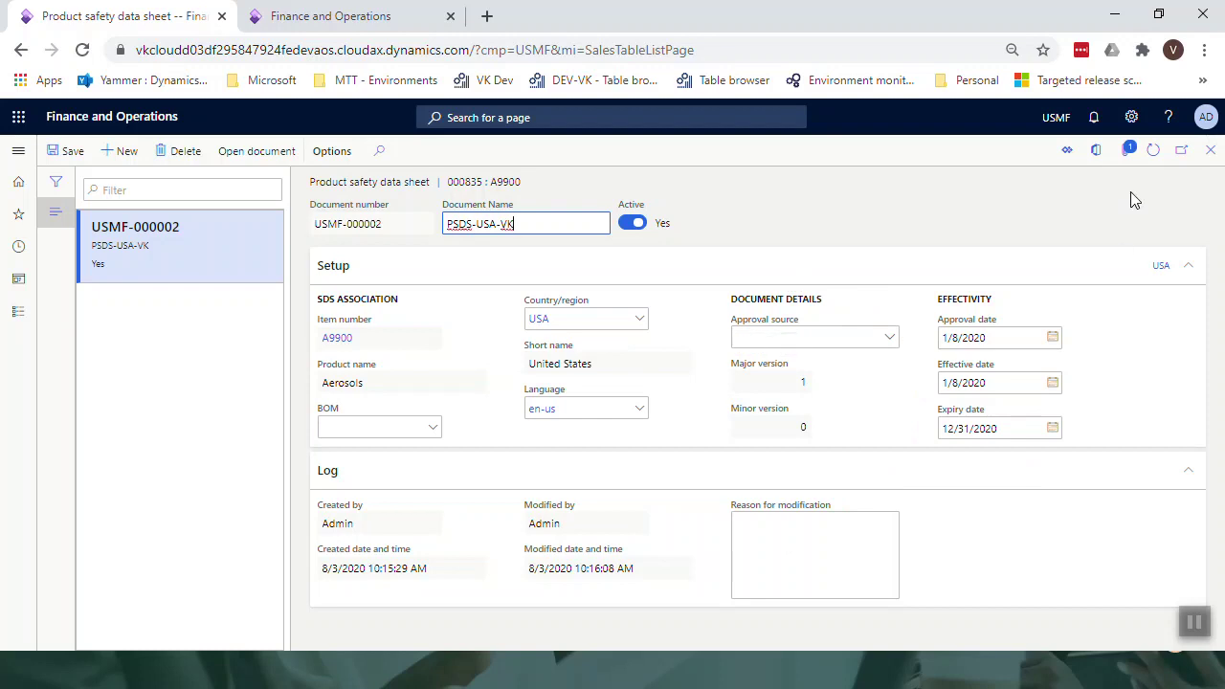
key("Escape")
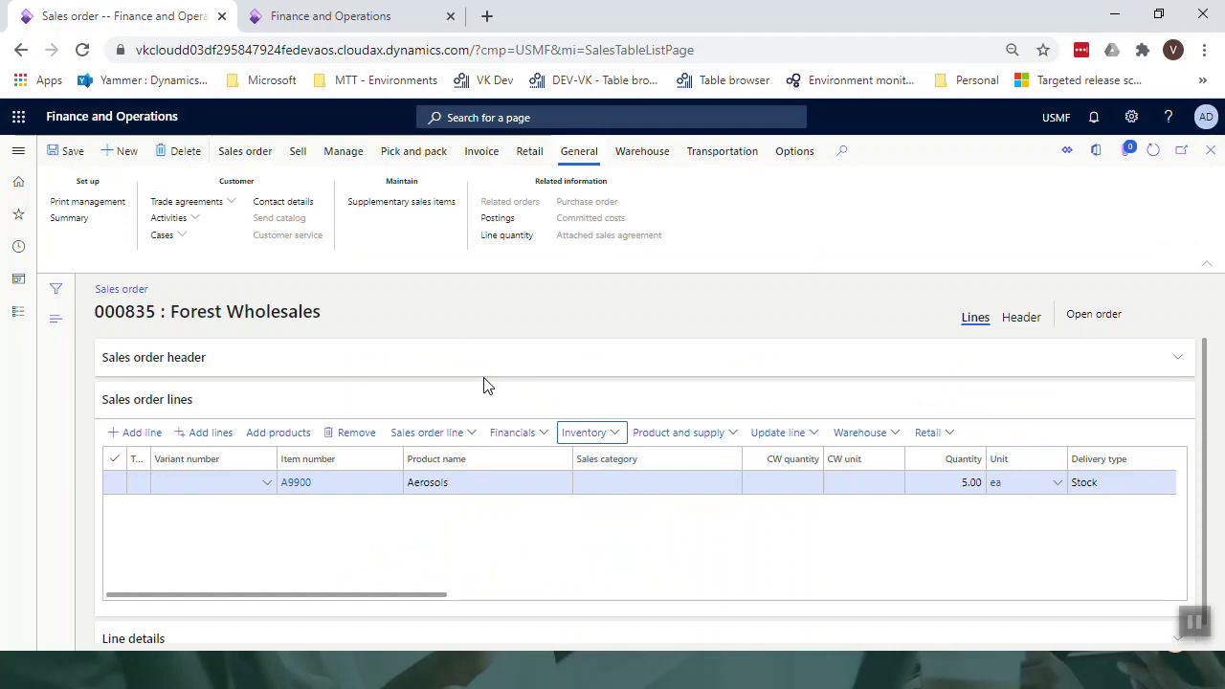
Step: Confirm the sales order and generate its picking list
left_click(297, 155)
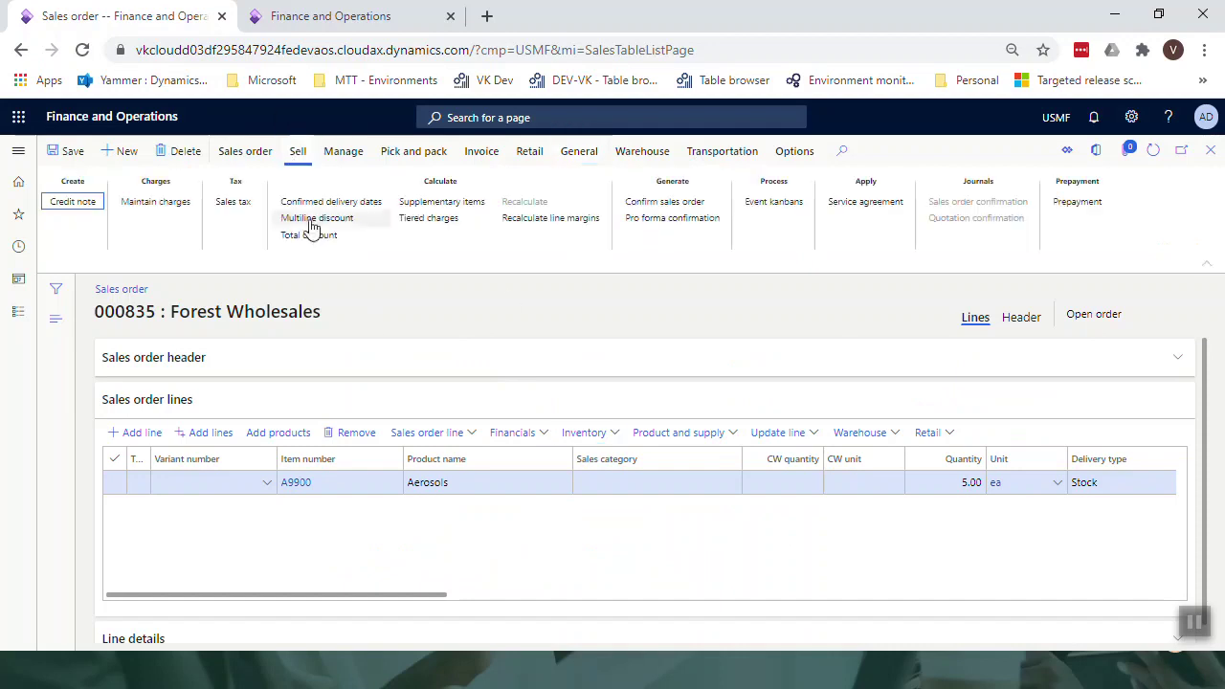
left_click(699, 205)
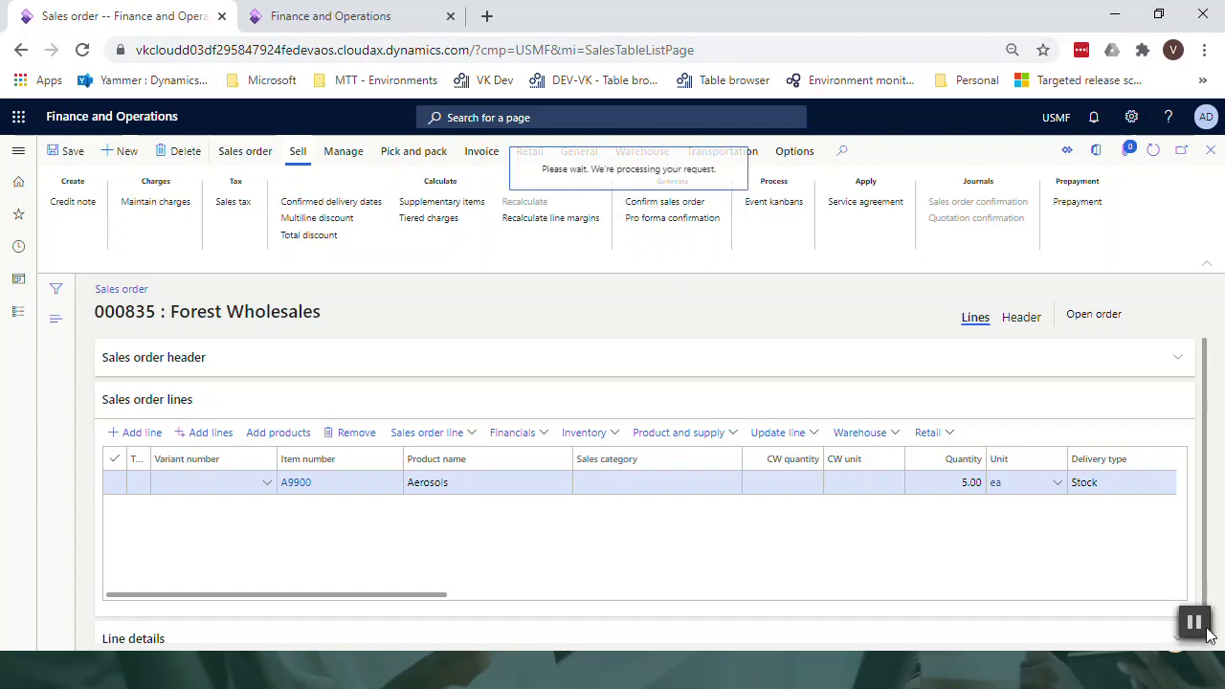
scroll(862, 498, "down", 3)
scroll(891, 494, "down", 2)
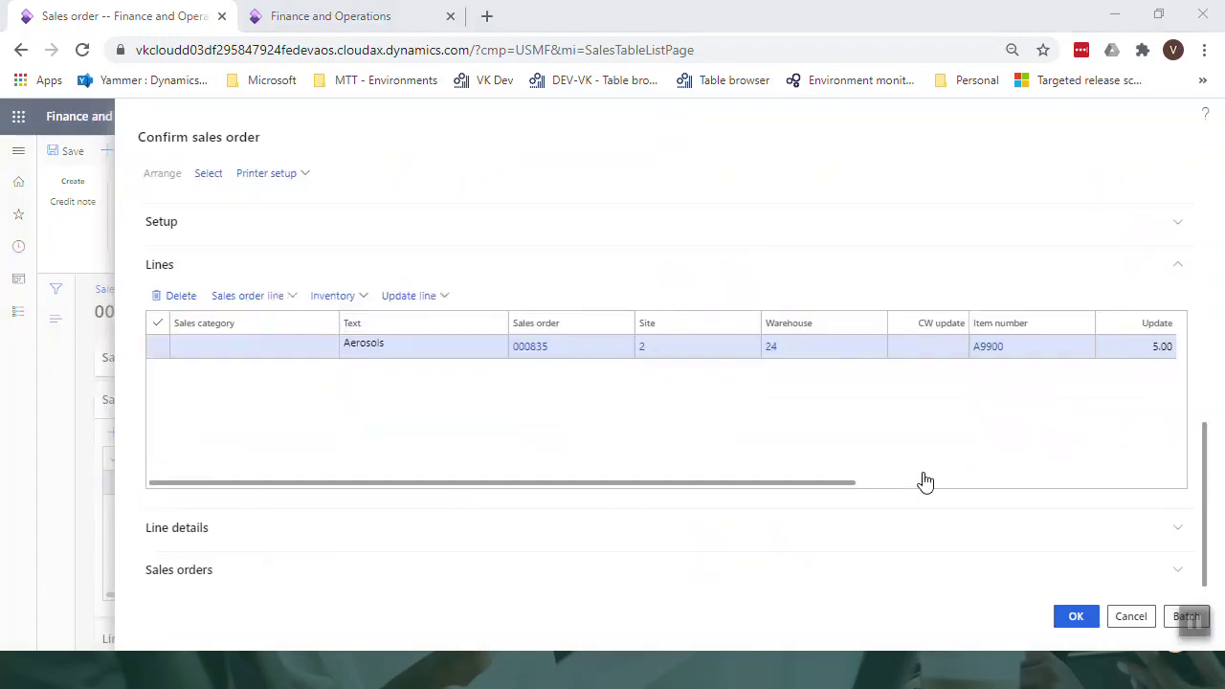
left_click(1074, 618)
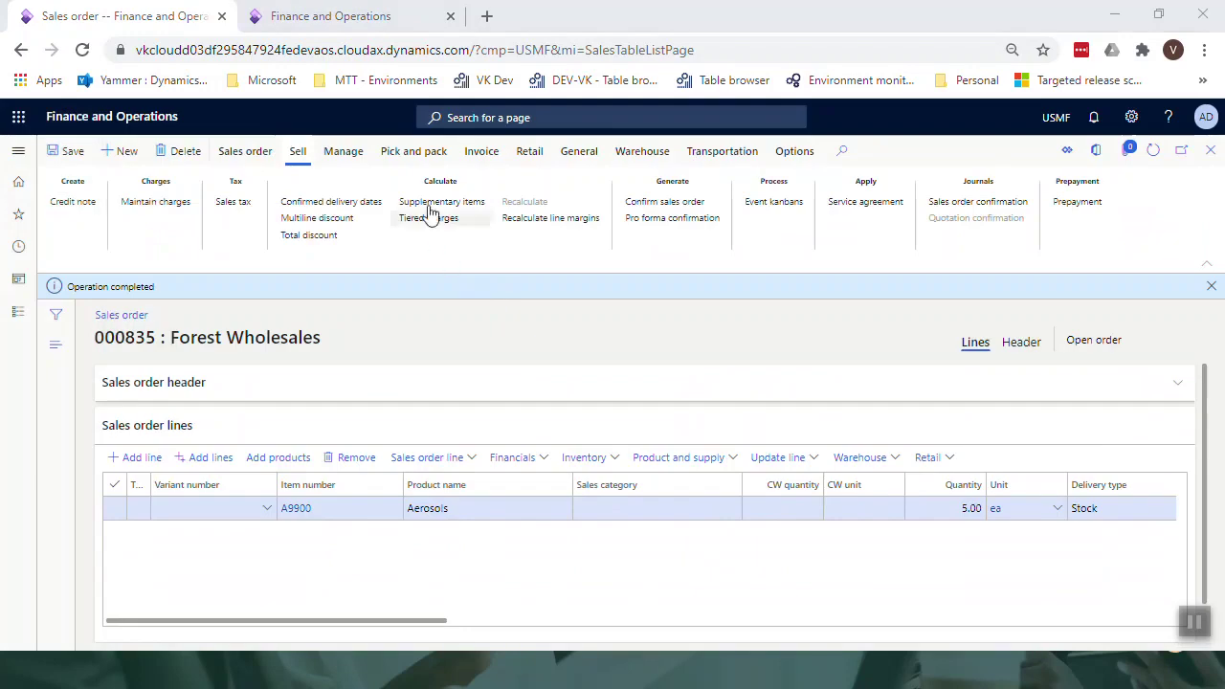
left_click(413, 152)
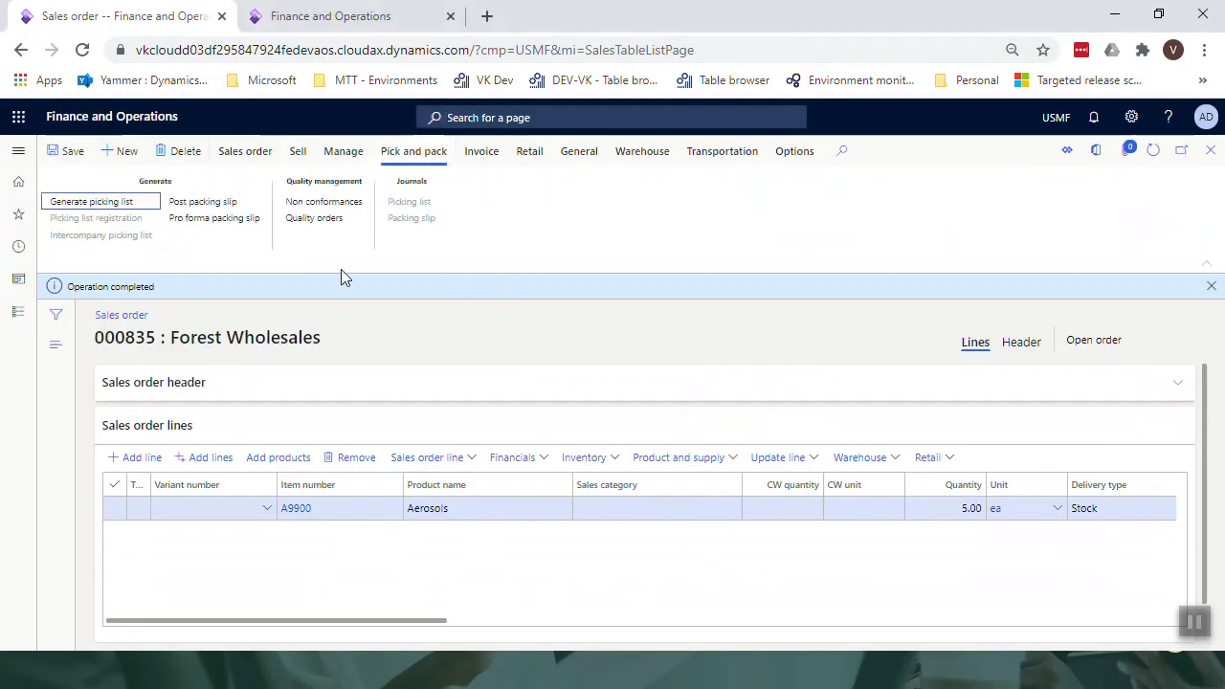
left_click(125, 206)
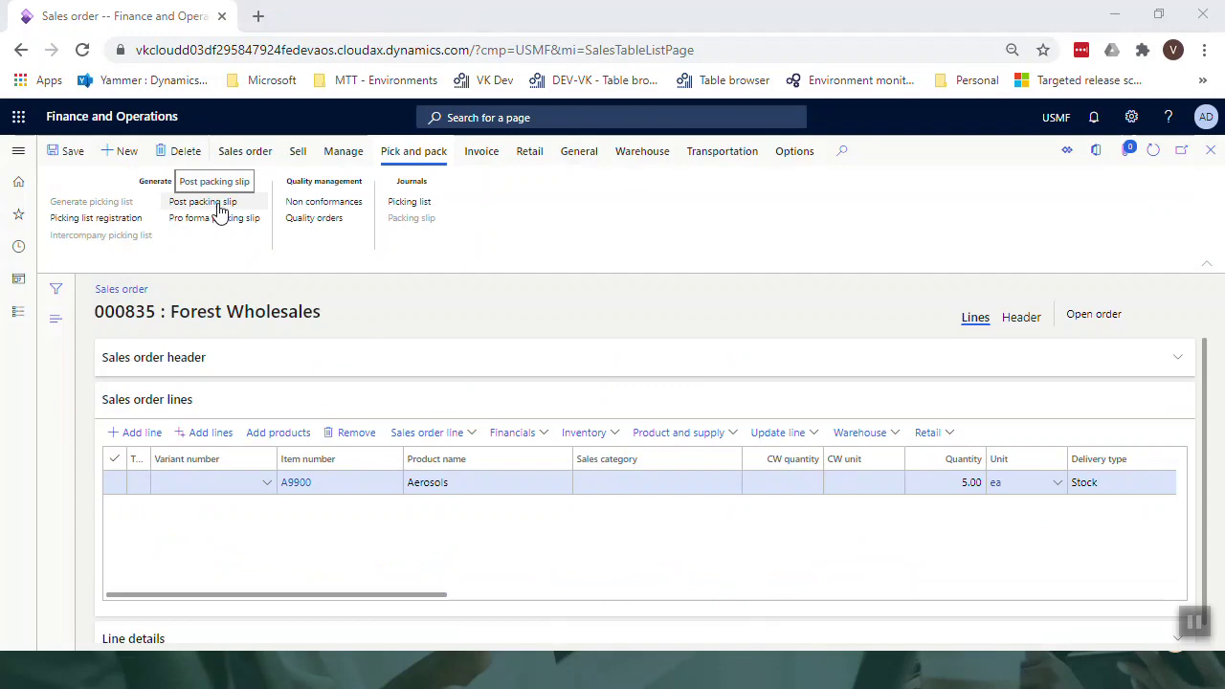
Step: Post the packing slip for the picked quantity, with printing of the packing slip and the product safety data sheet enabled
left_click(218, 202)
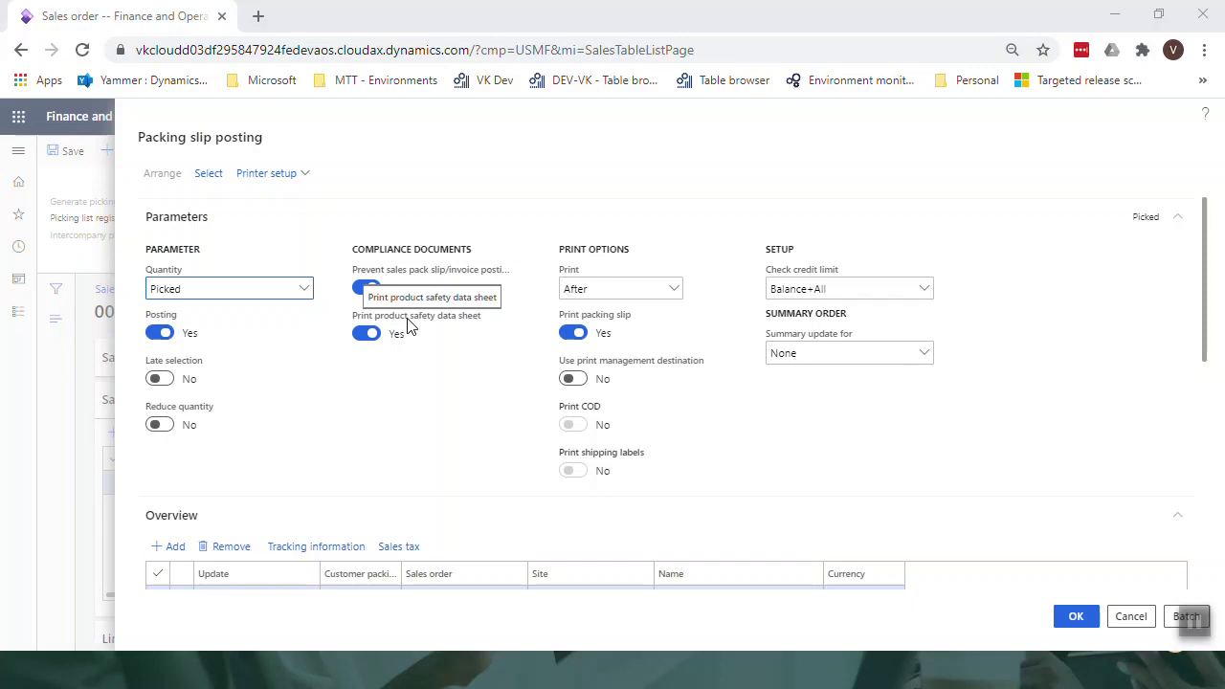
scroll(425, 409, "down", 2)
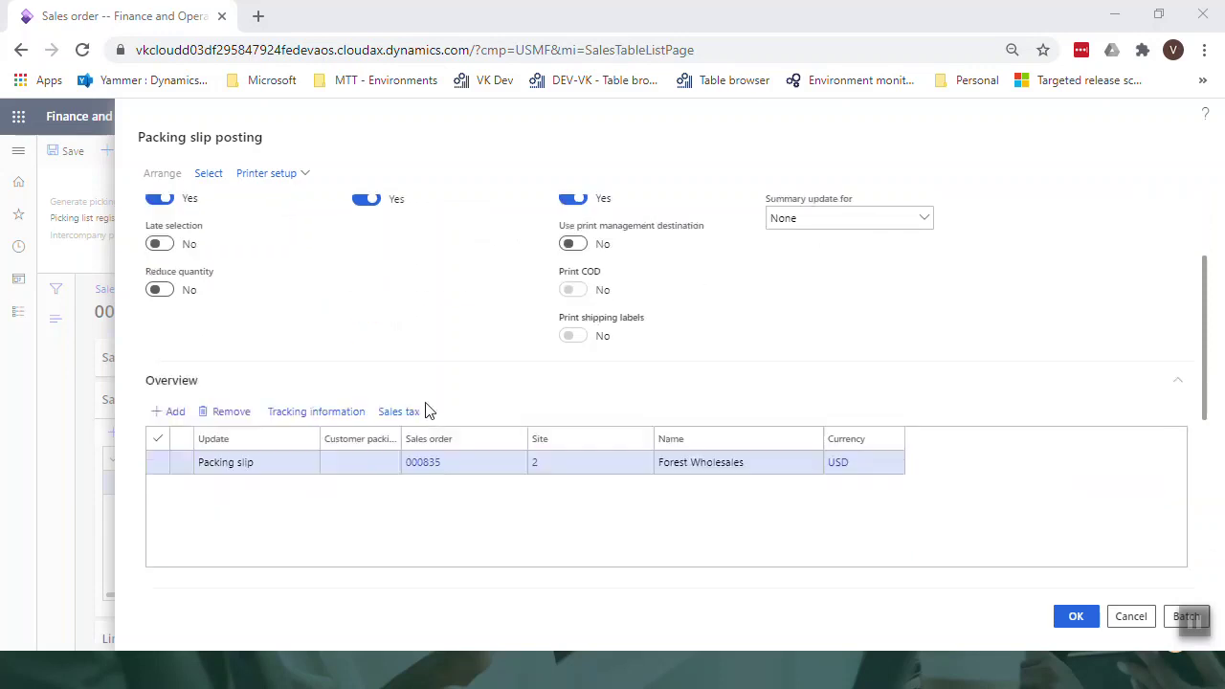
scroll(426, 410, "down", 1)
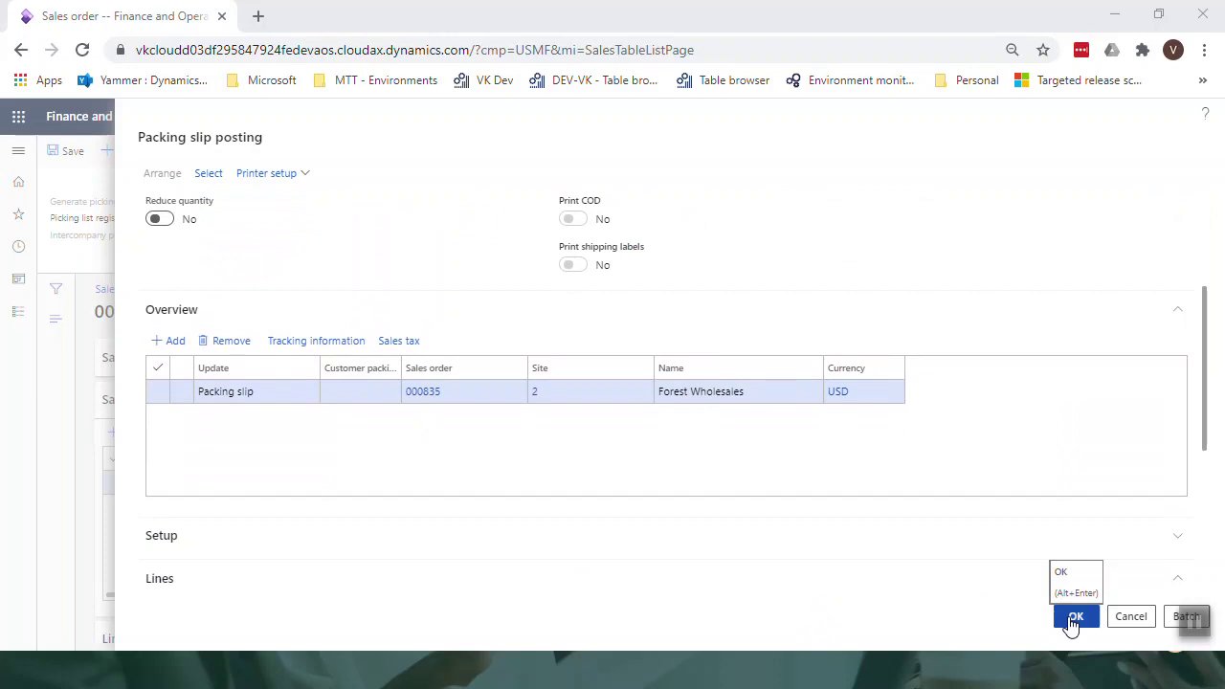
scroll(883, 525, "up", 3)
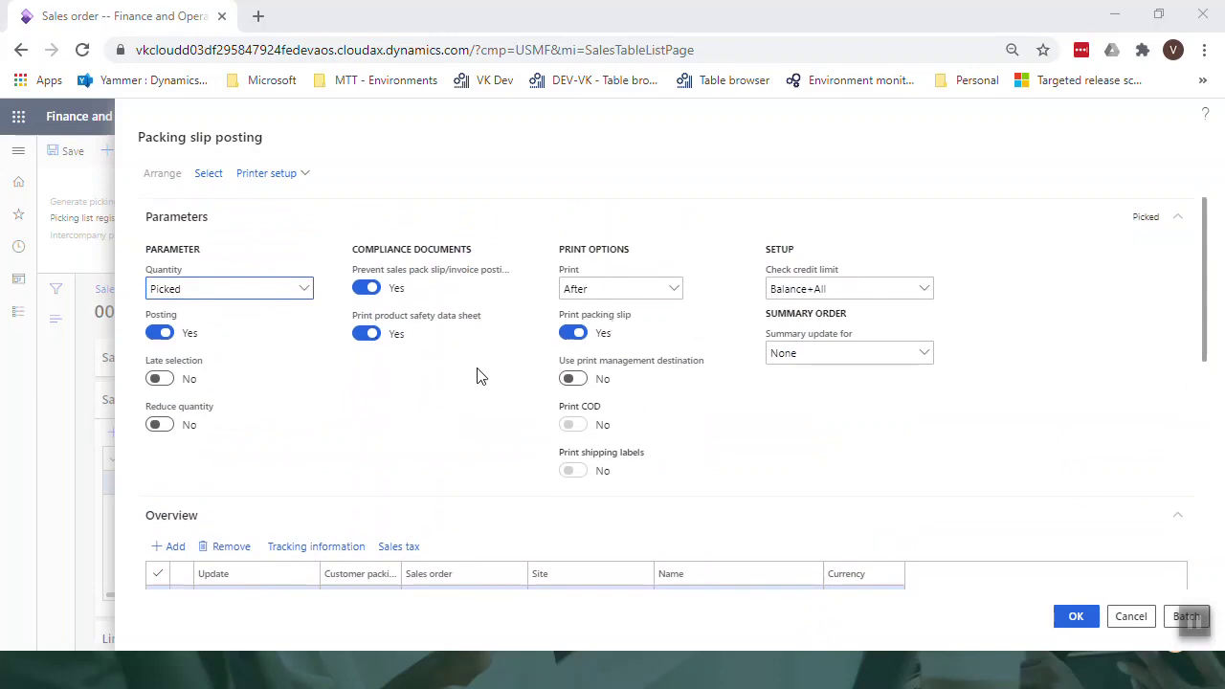
left_click(1074, 620)
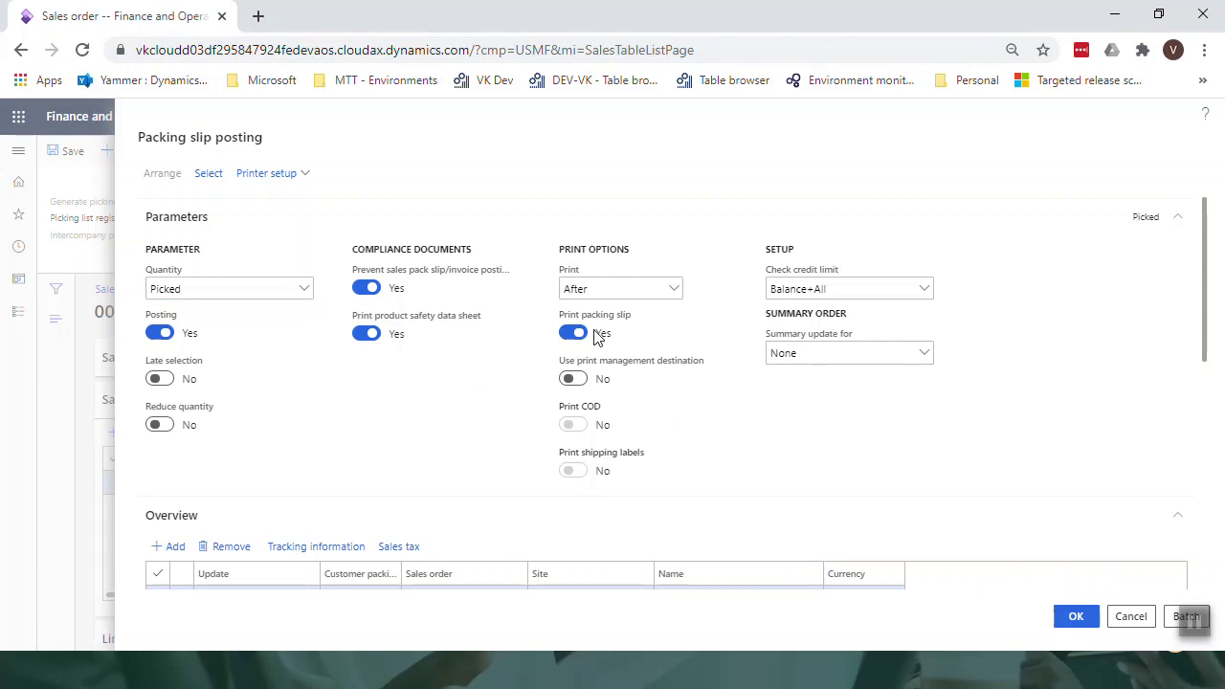
left_click(698, 387)
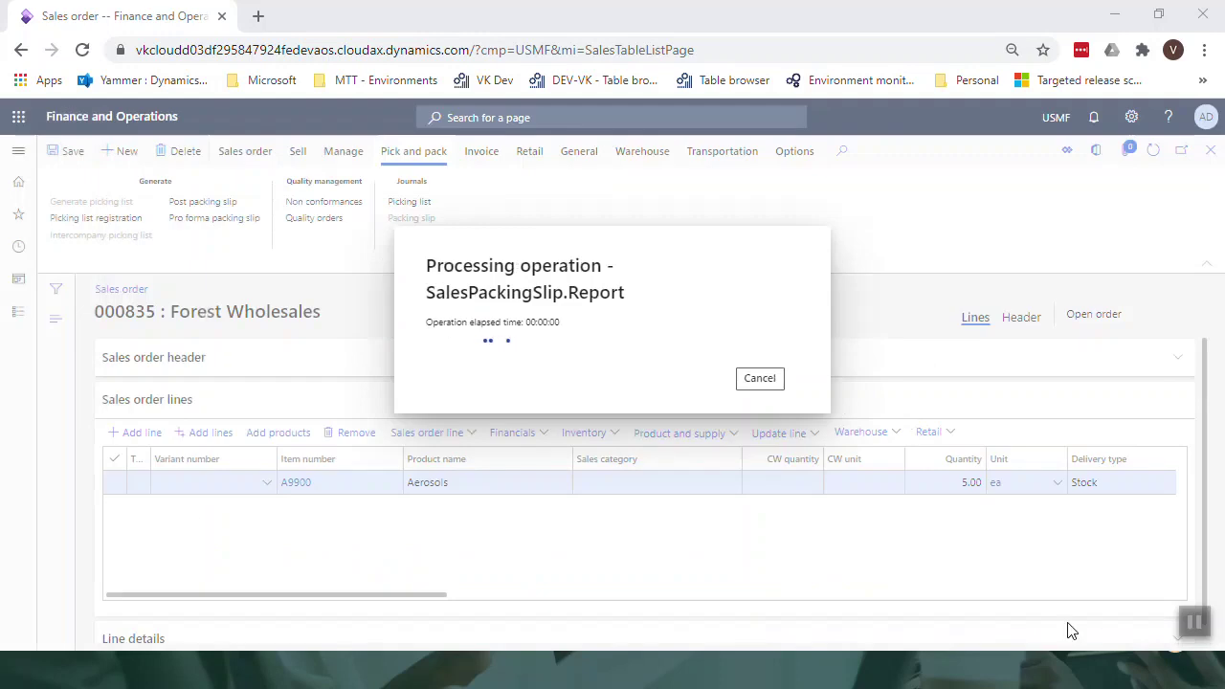
left_click(1194, 624)
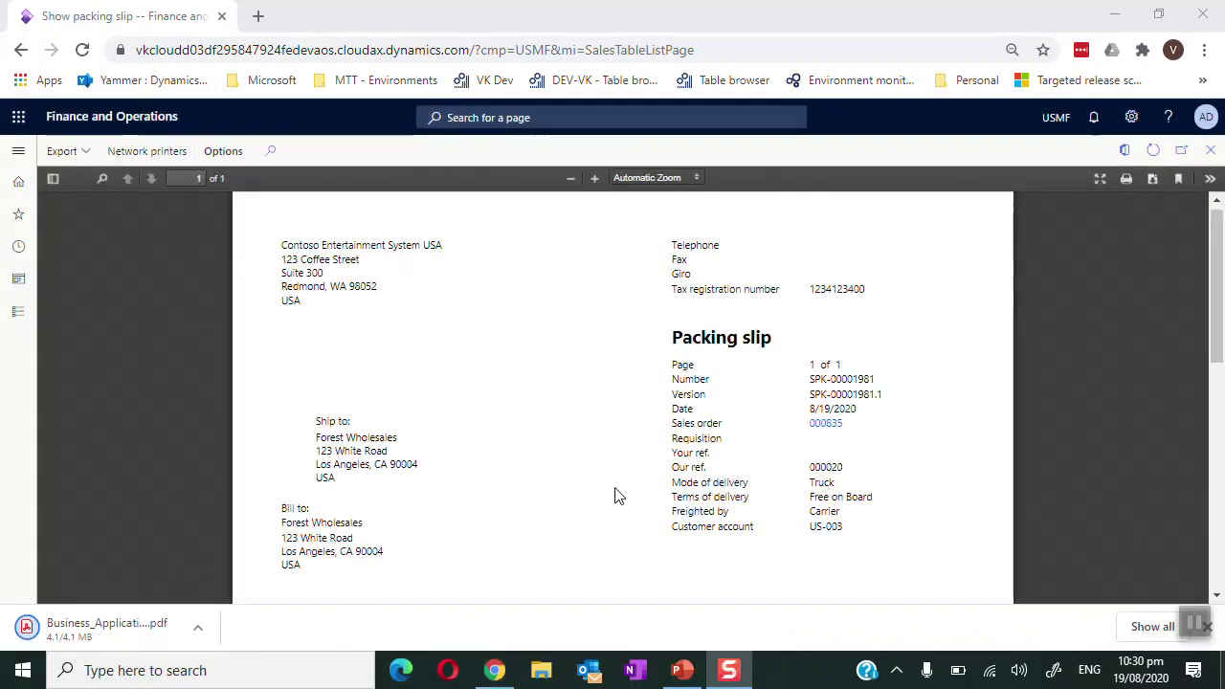
Step: Review the packing slip report down to its item line, and open the downloaded Business_Applications PDF to view it
scroll(656, 409, "down", 2)
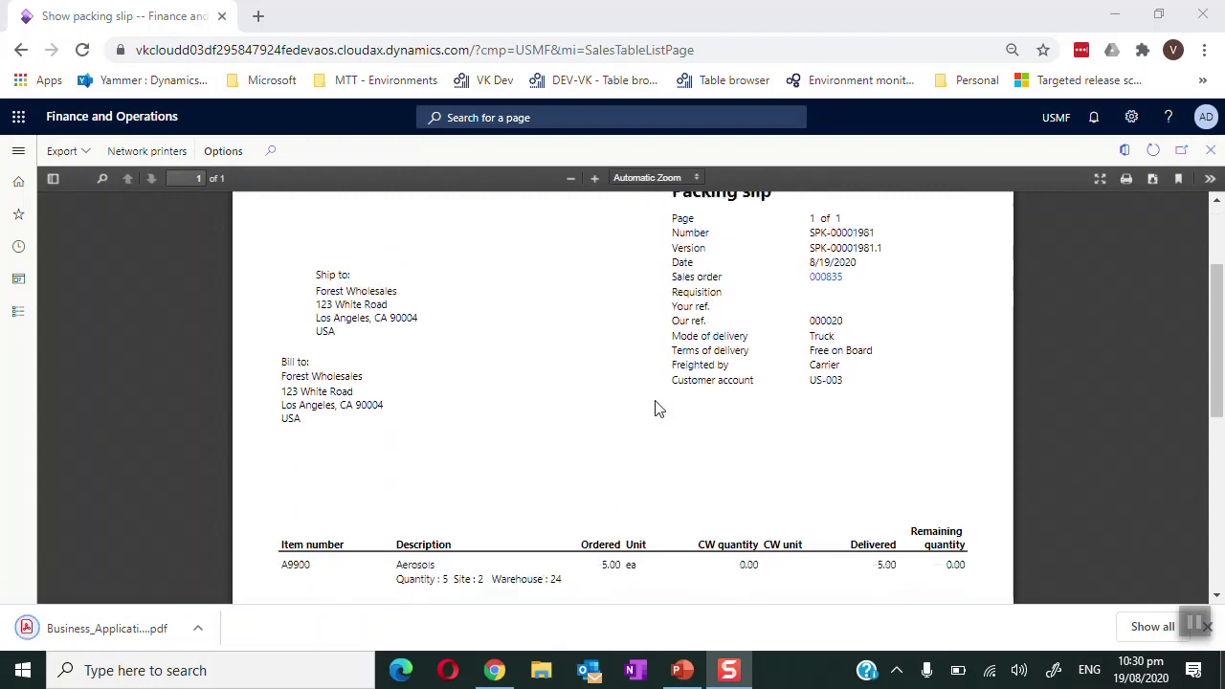
scroll(656, 408, "down", 3)
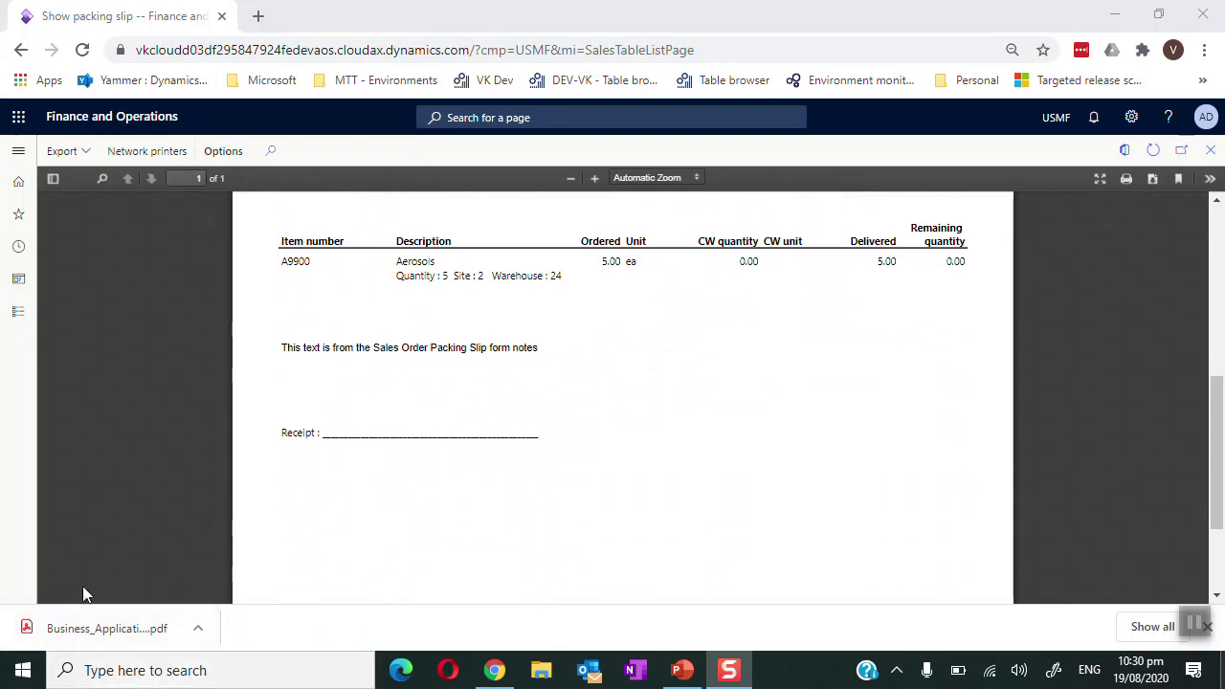
left_click(198, 631)
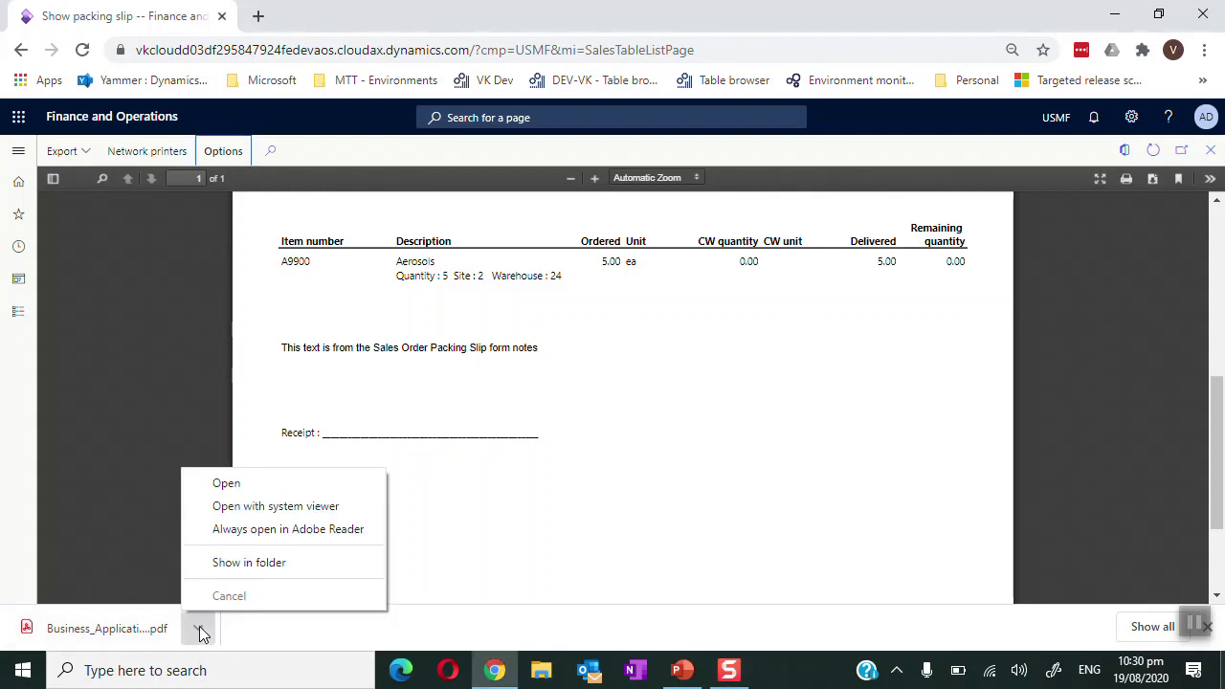
left_click(320, 482)
scroll(419, 401, "down", 3)
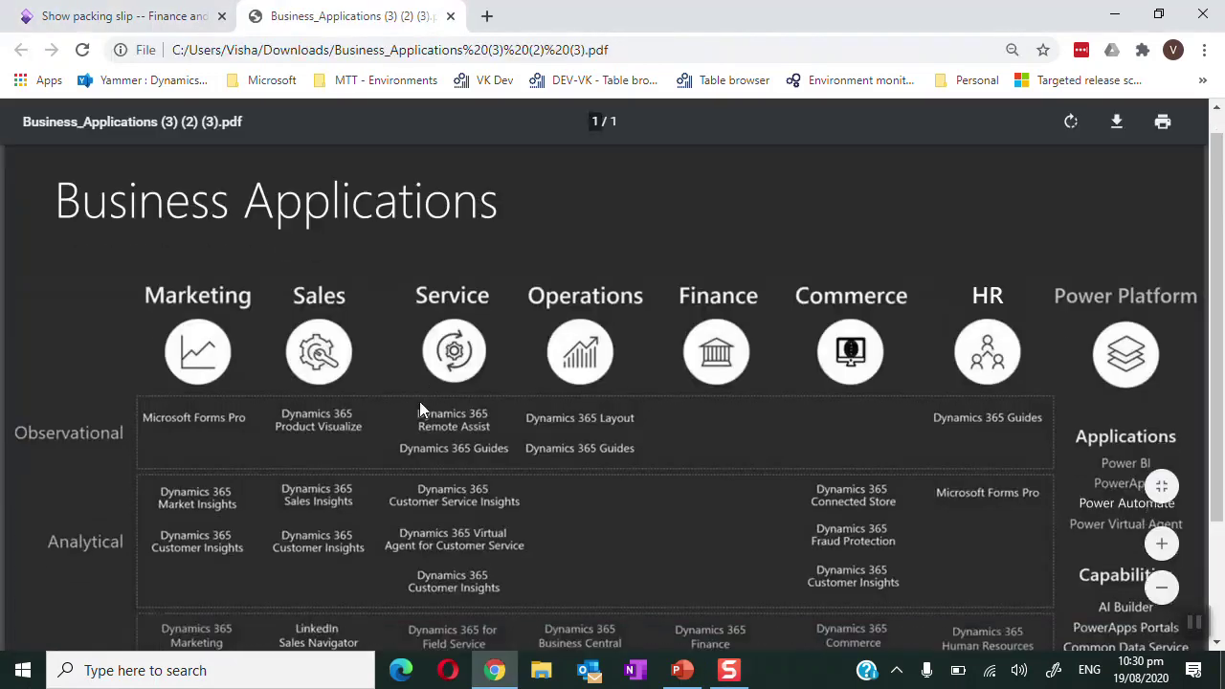